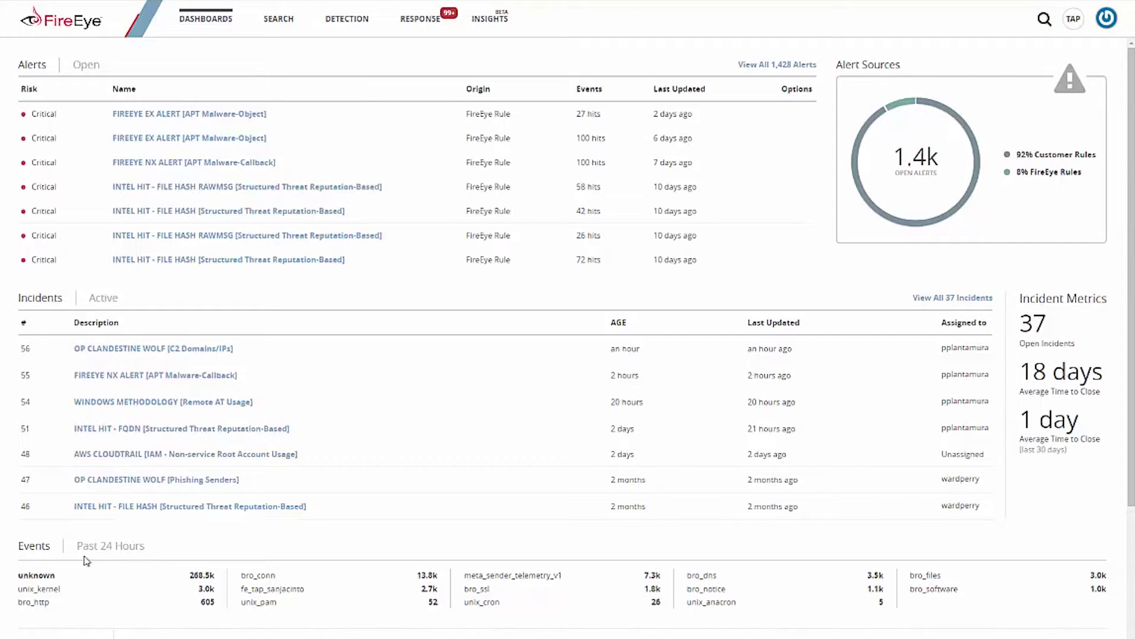
Step: View the Trends dashboard, then return to the Summary dashboard
click(209, 19)
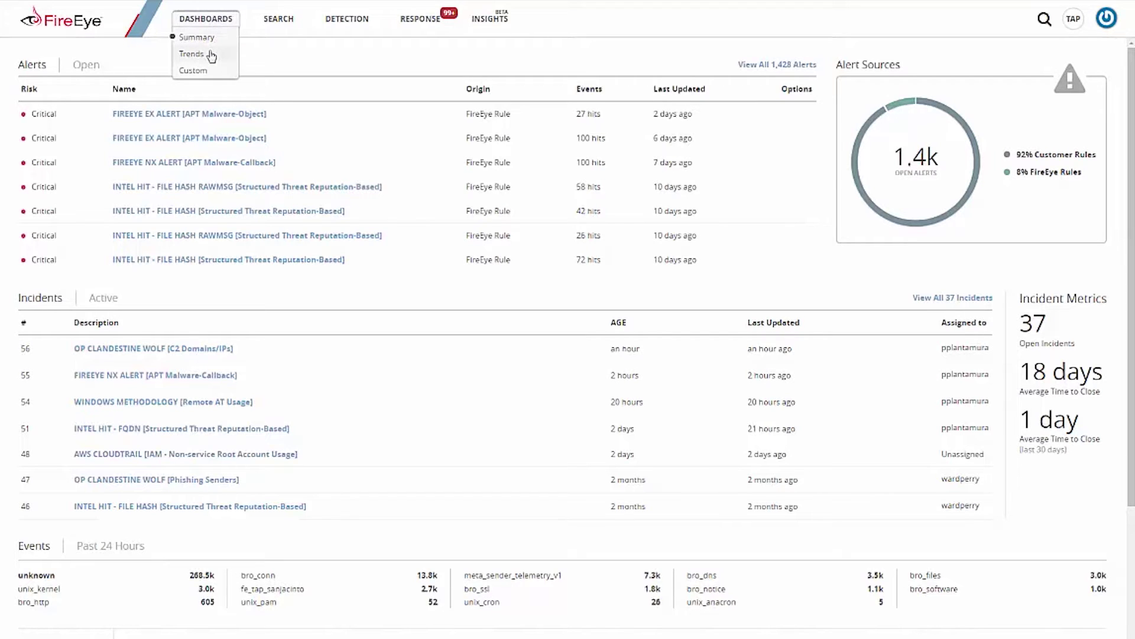
click(211, 56)
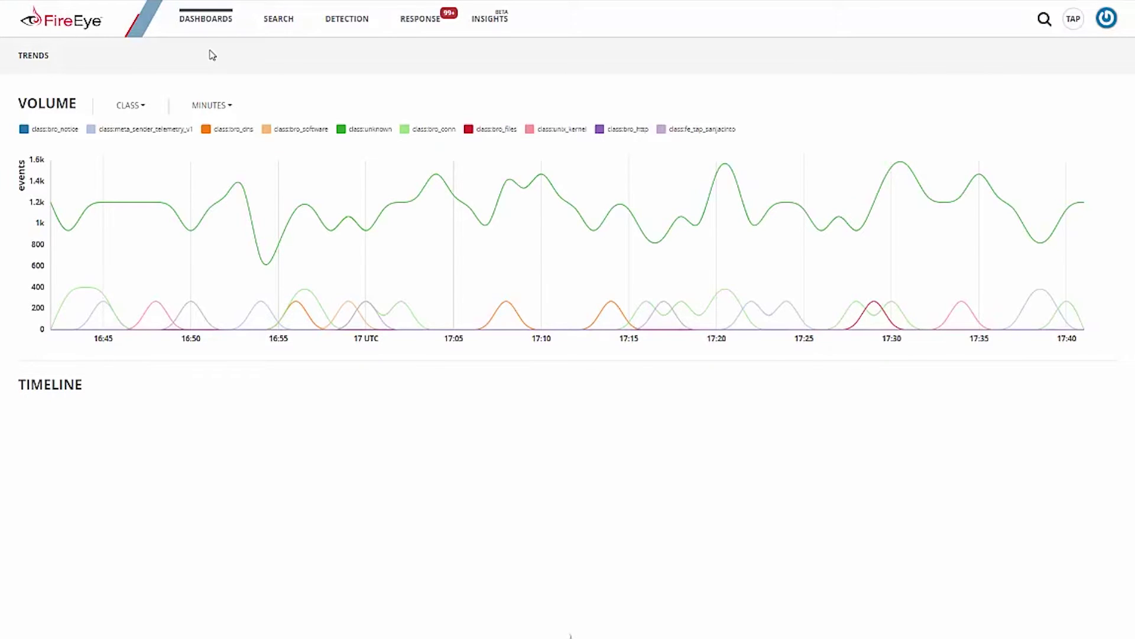
click(209, 22)
click(210, 38)
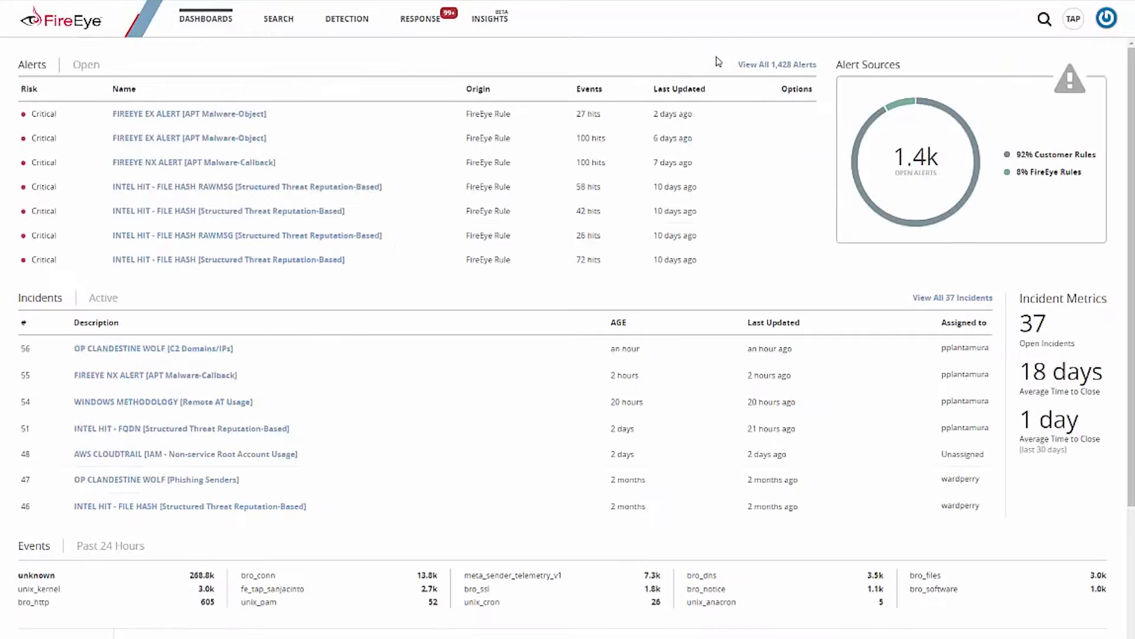
Step: List all 1,428 open alerts, open alert 3281 and highlight its aoldaily.com distinguisher
click(780, 66)
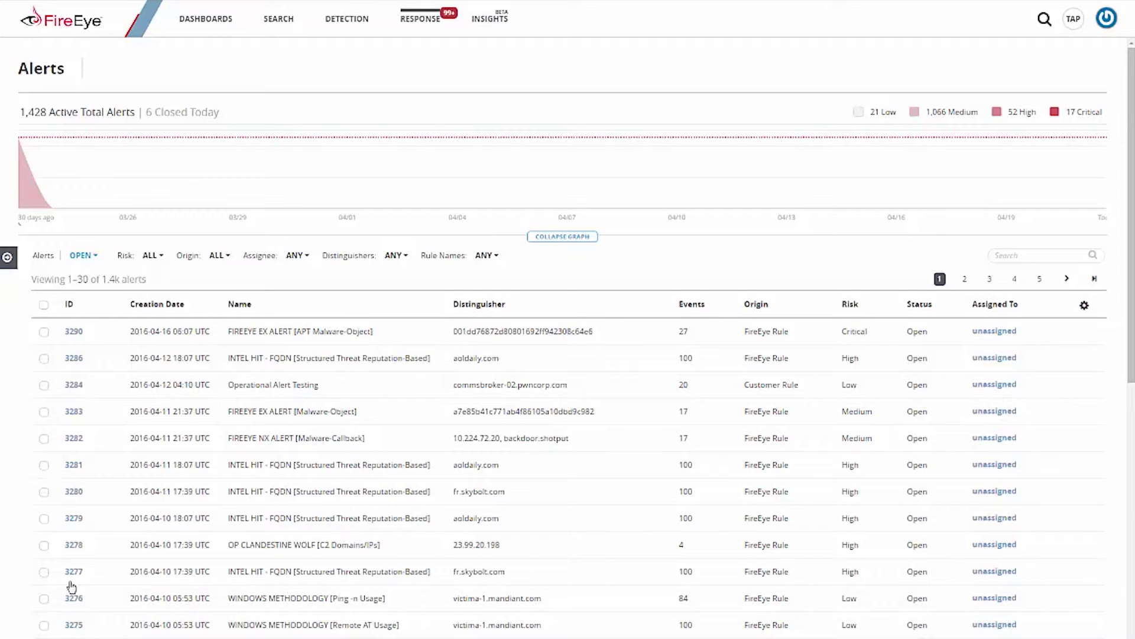
click(71, 466)
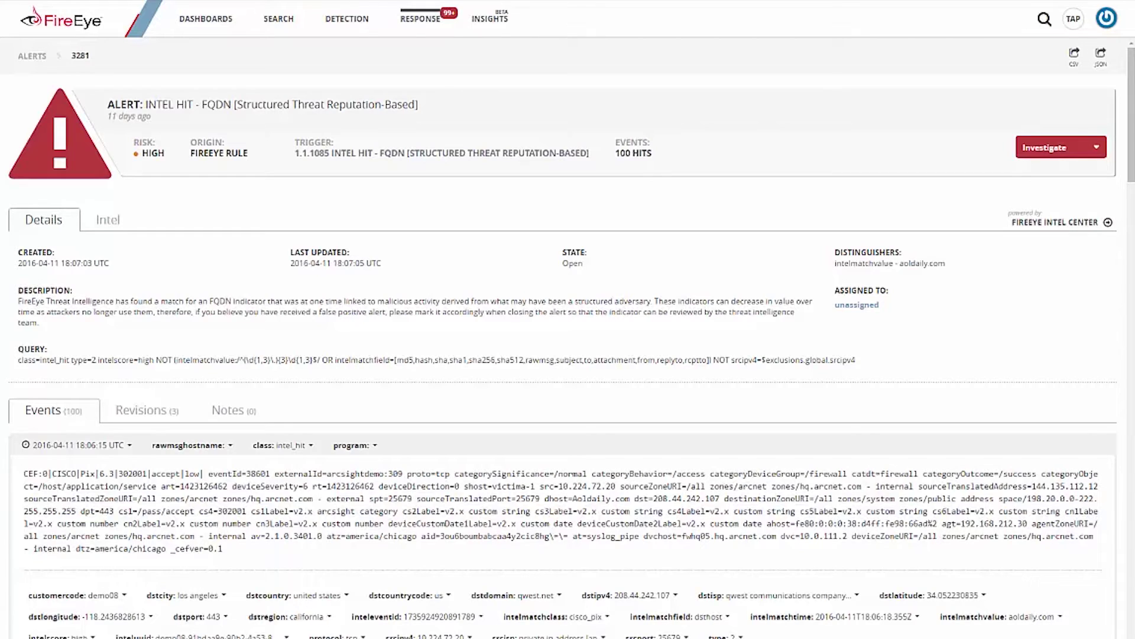
drag(897, 263, 946, 262)
Step: Check alert 3281's Intel, highlighting the sinkhole characteristic's EVIL intent
click(109, 225)
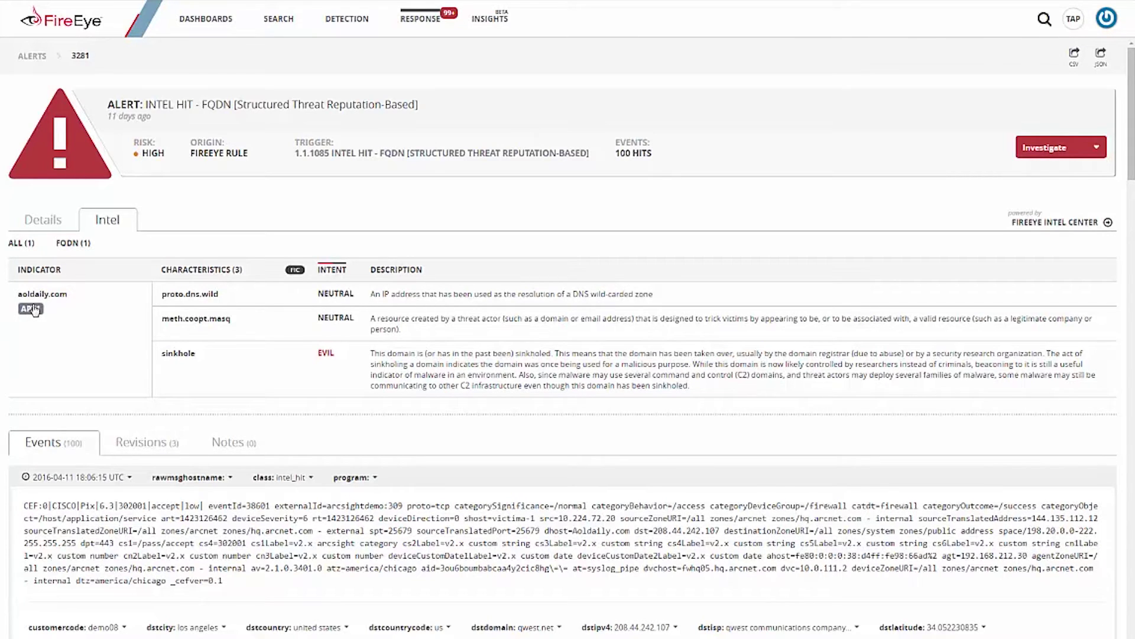
double_click(326, 354)
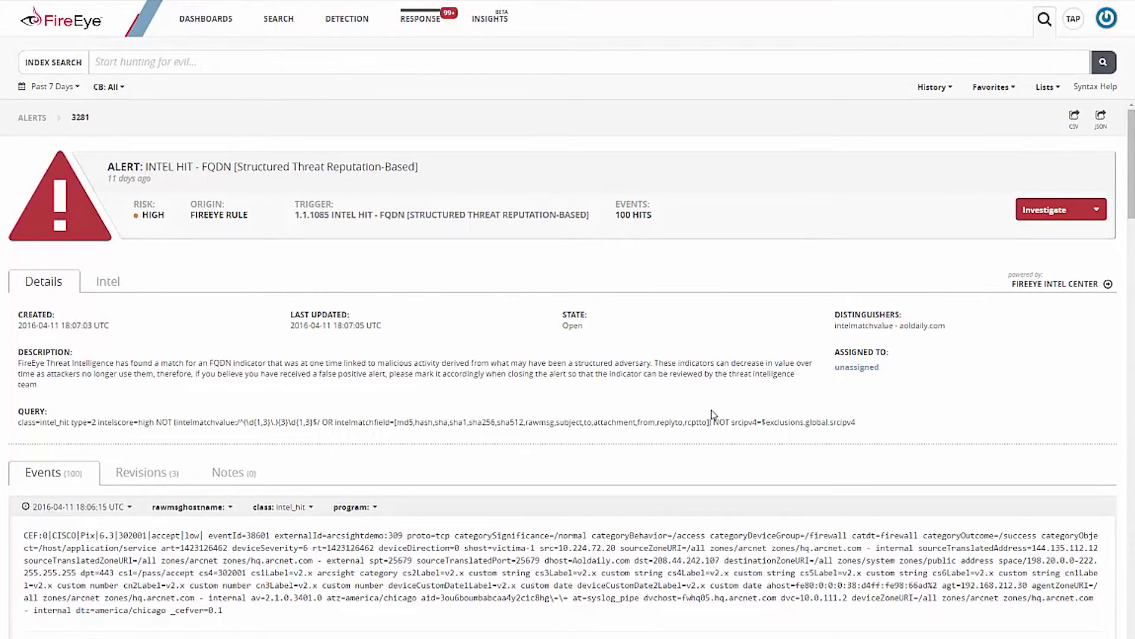
Step: Search for dstipv4 208.44.242.107 grouped by srcipv4 and run the query
scroll(797, 471, down, 2)
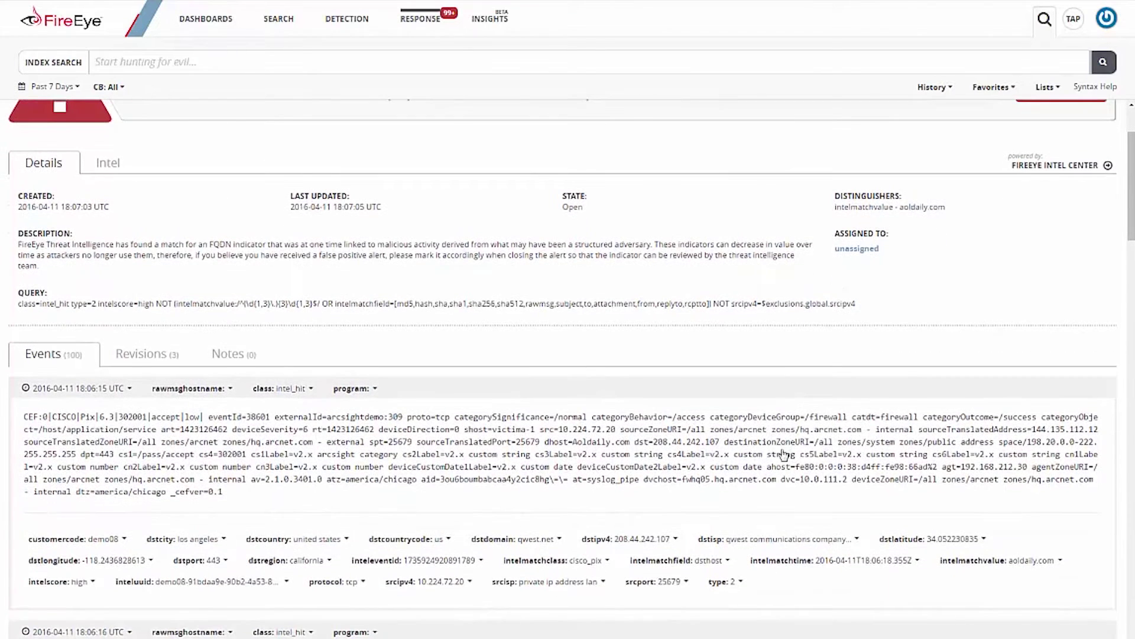
click(650, 536)
click(639, 558)
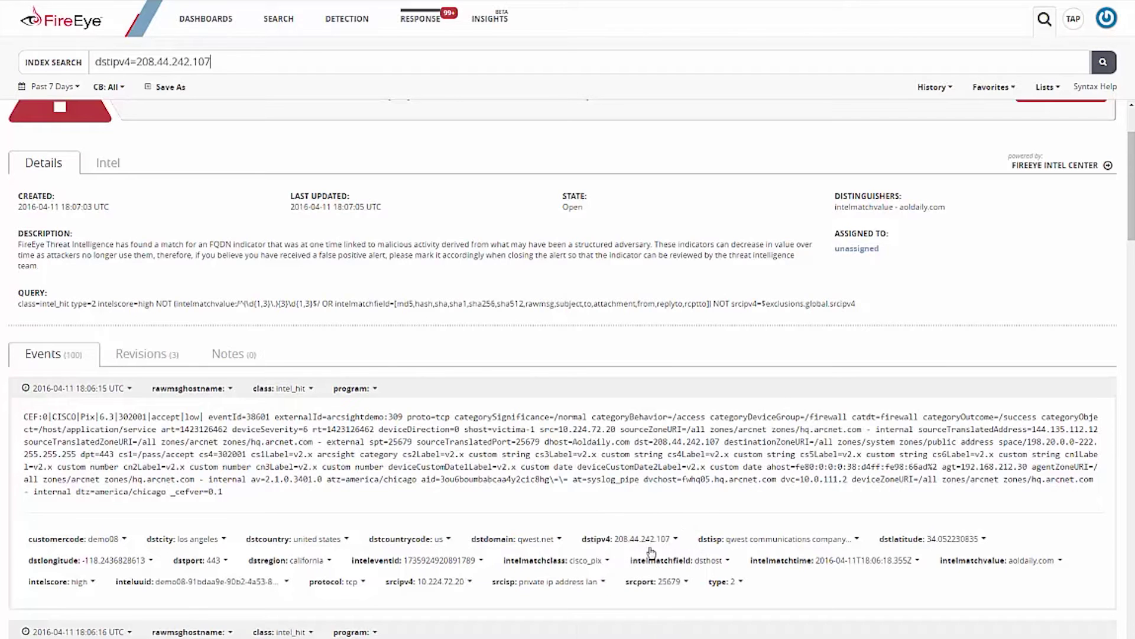
click(445, 583)
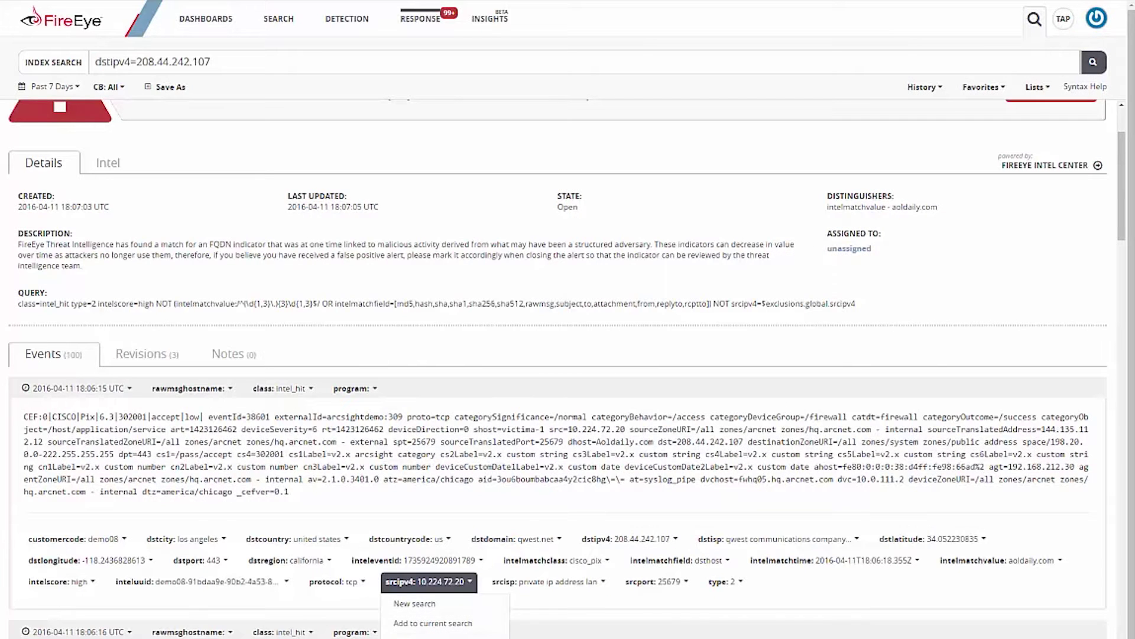
click(432, 636)
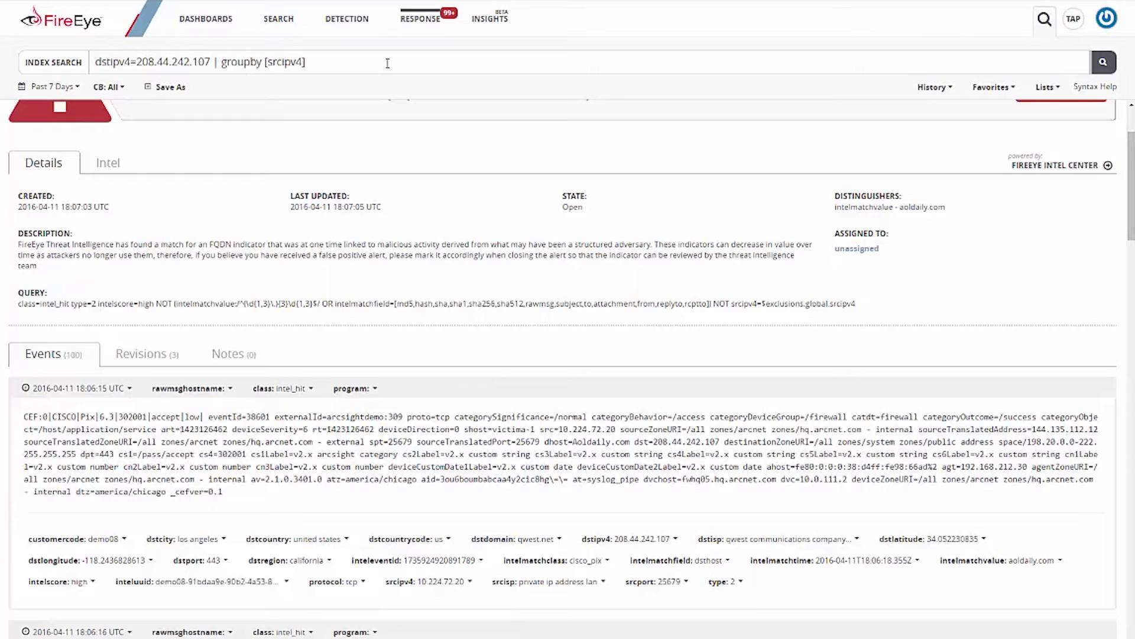
key(Return)
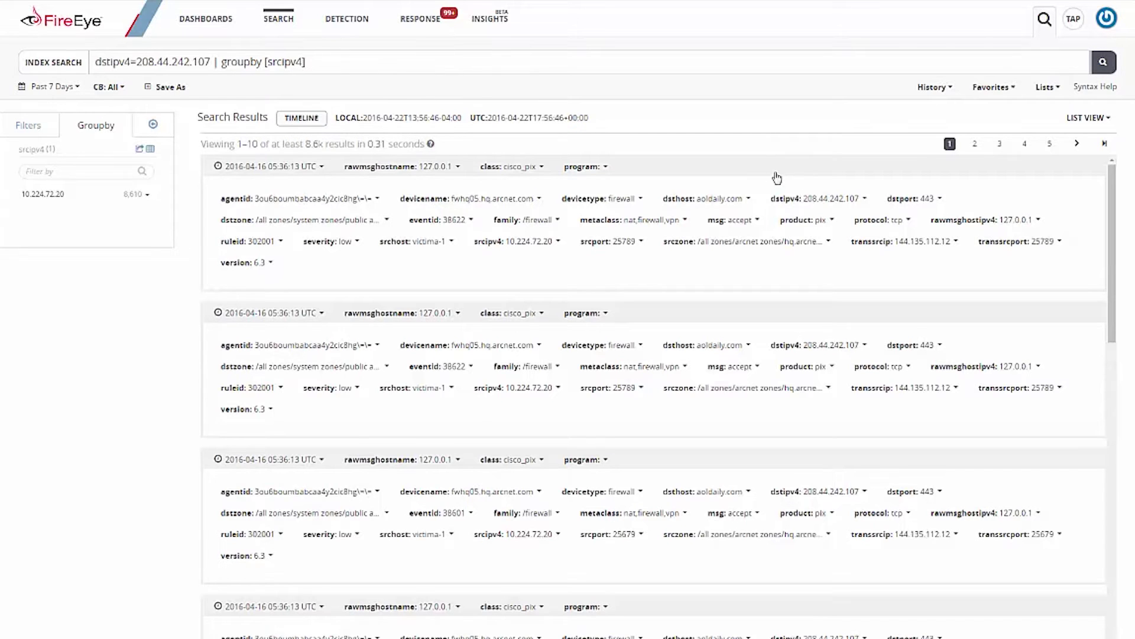
Step: Cycle the results view through Raw+Parsed and Raw, ending back on Parsed
click(28, 126)
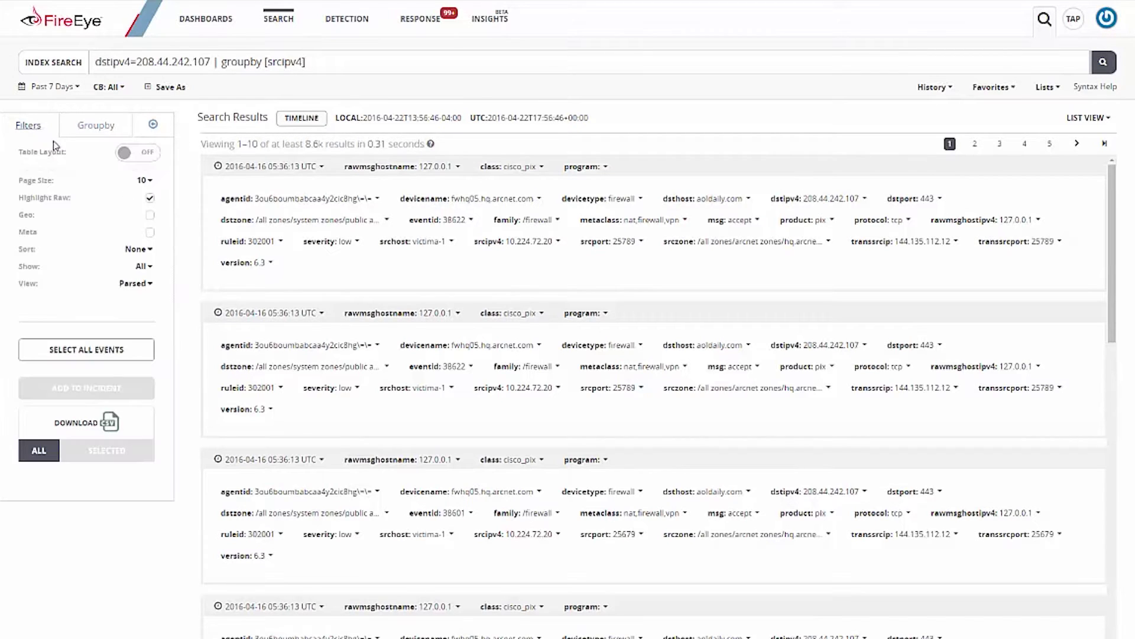
click(137, 285)
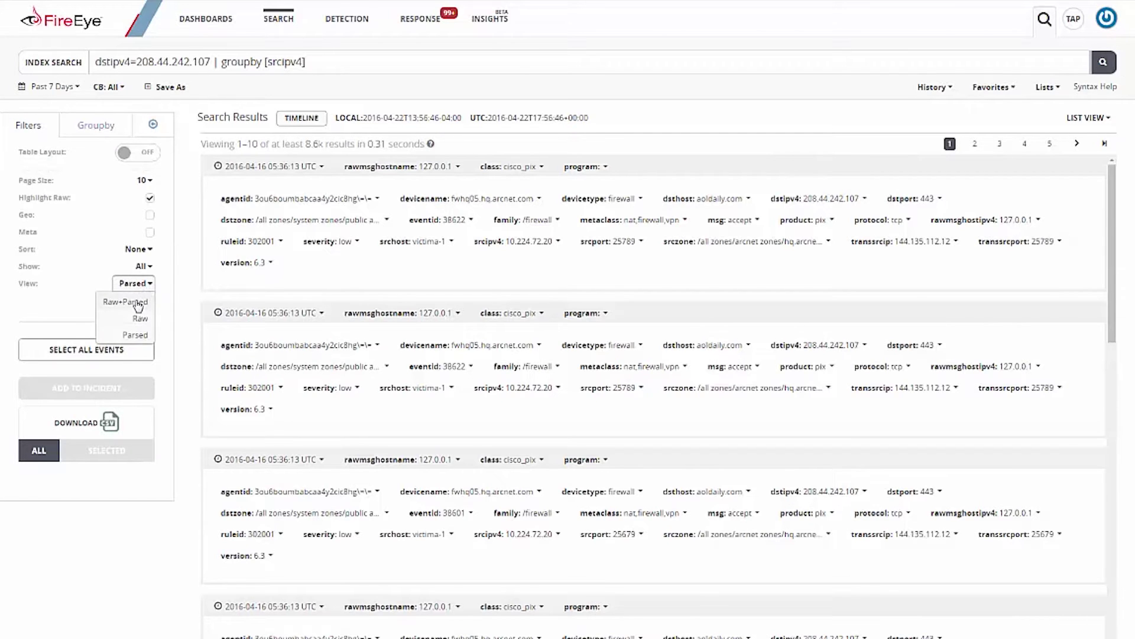
click(138, 302)
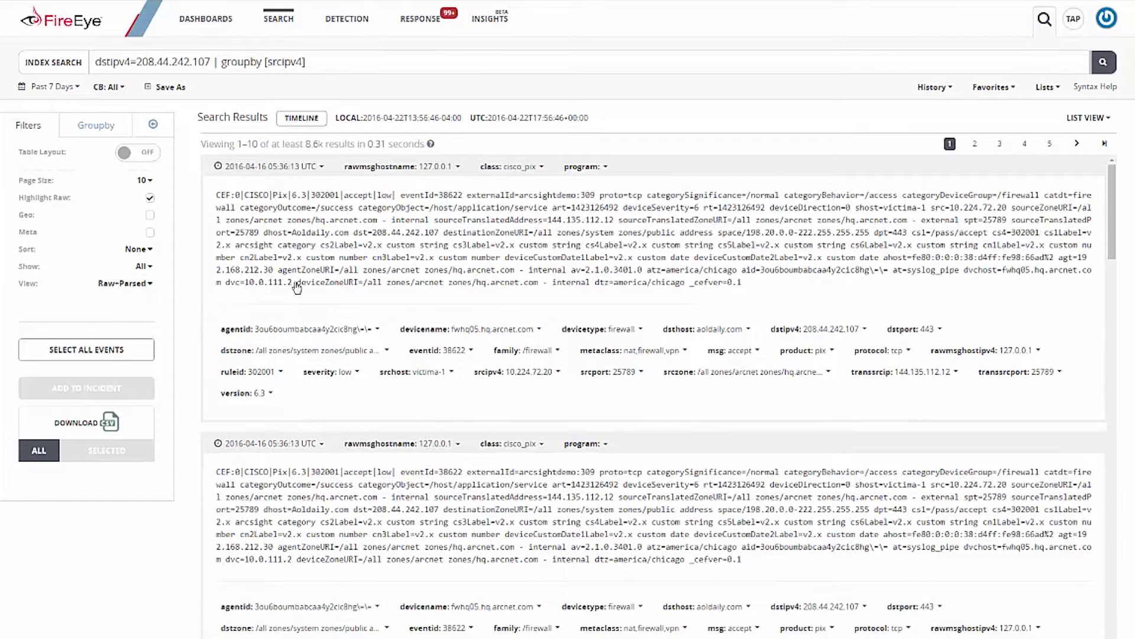
click(125, 288)
click(139, 323)
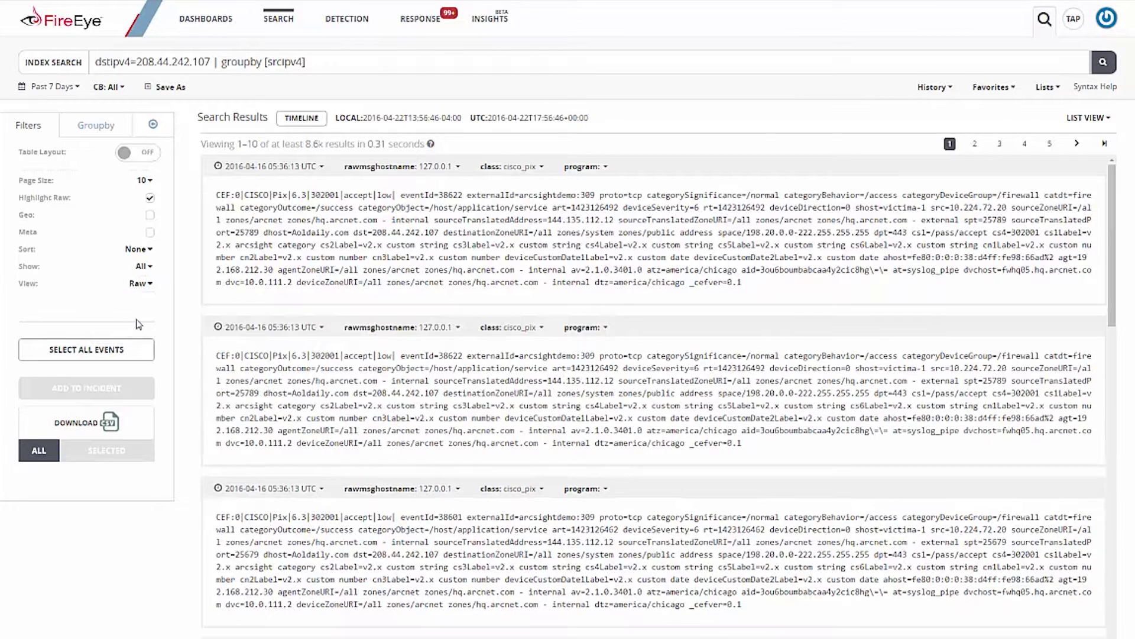
click(142, 285)
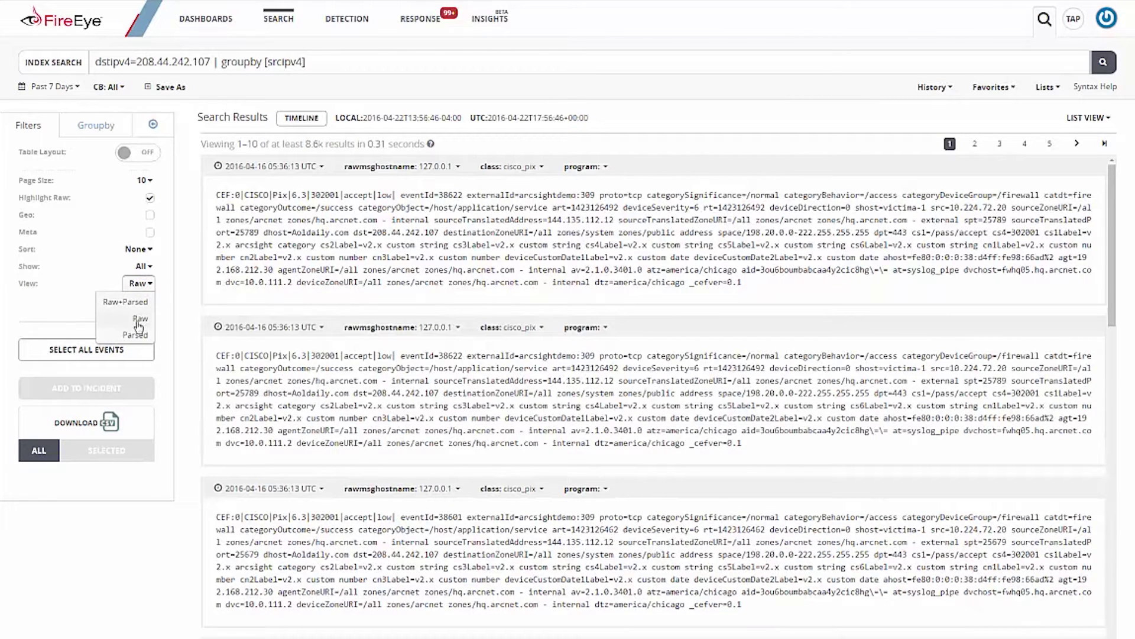
click(135, 335)
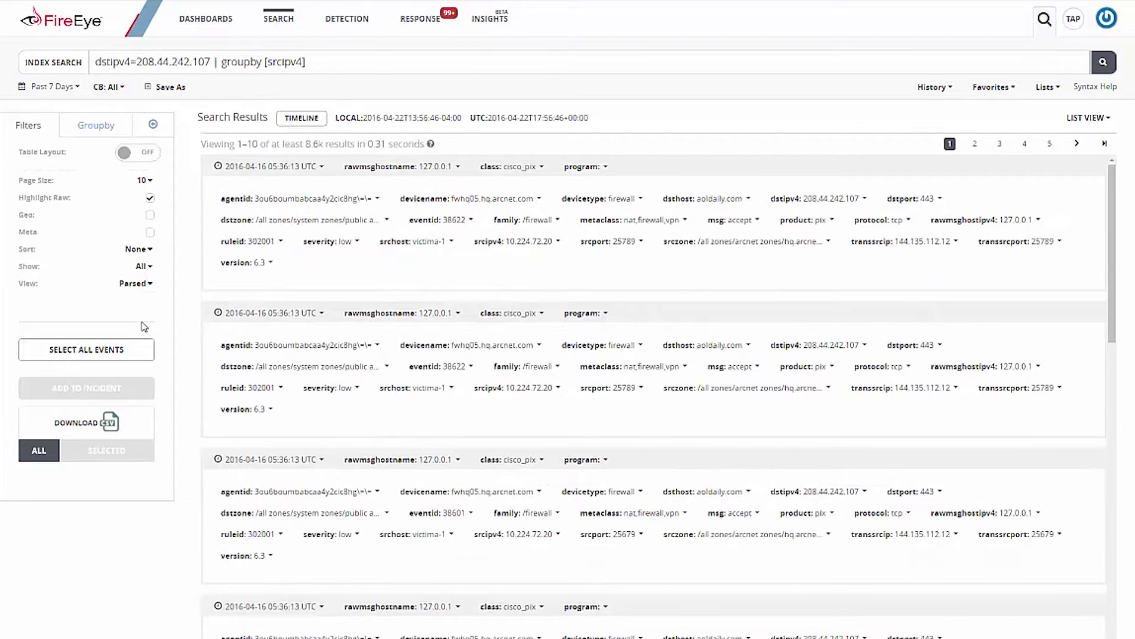
Step: Sort results Newest first and add Geo fields, highlighting the first result's dstisp
click(142, 250)
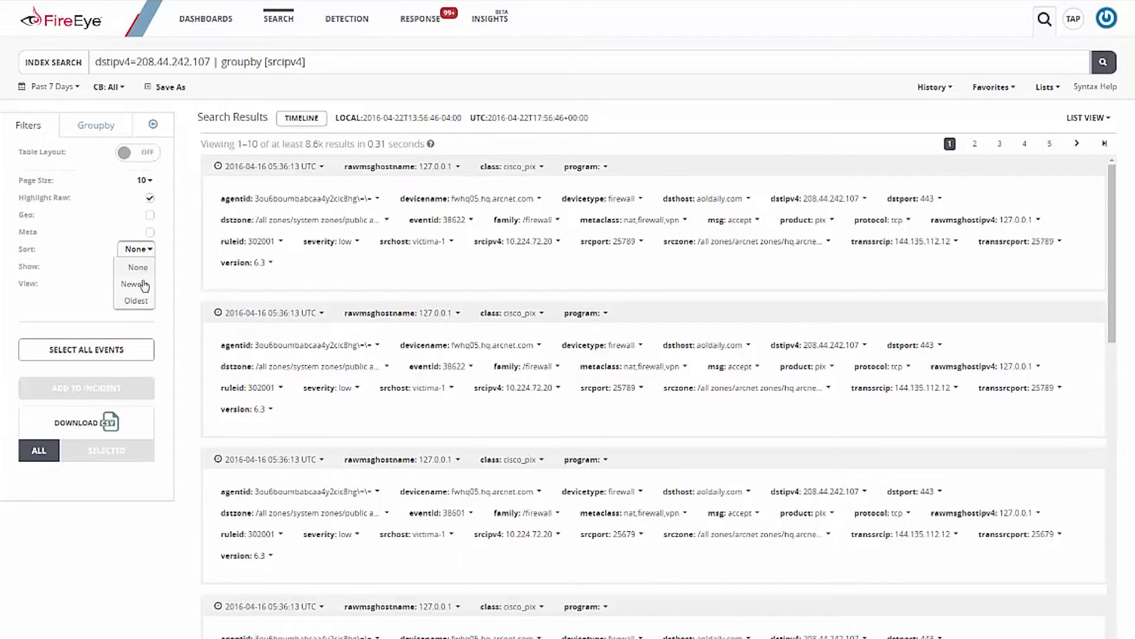
click(142, 284)
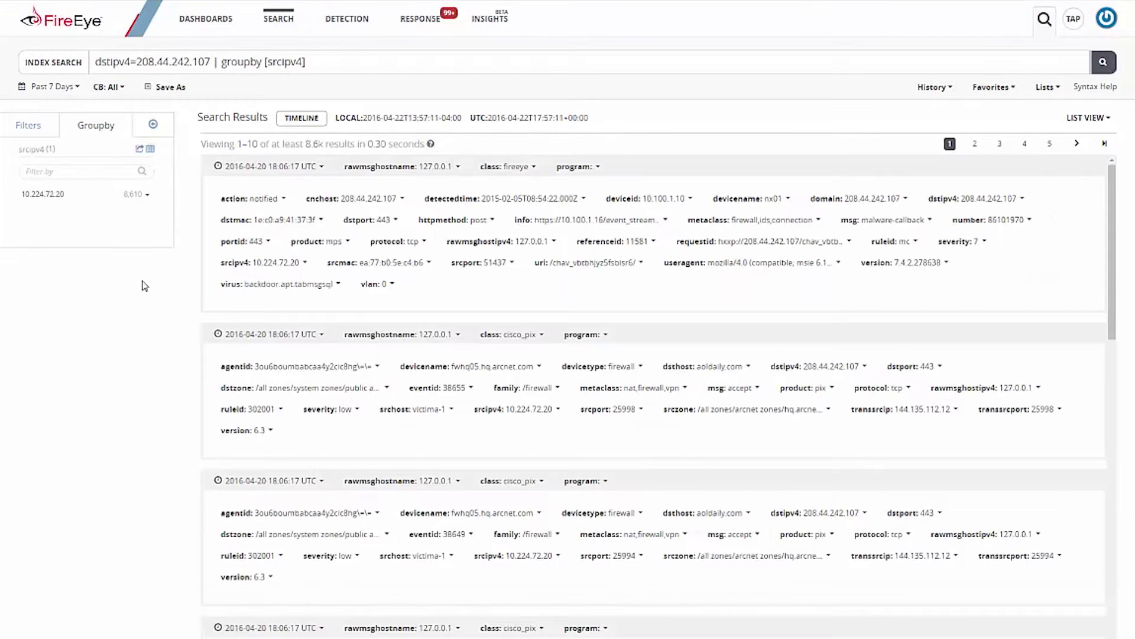
click(28, 126)
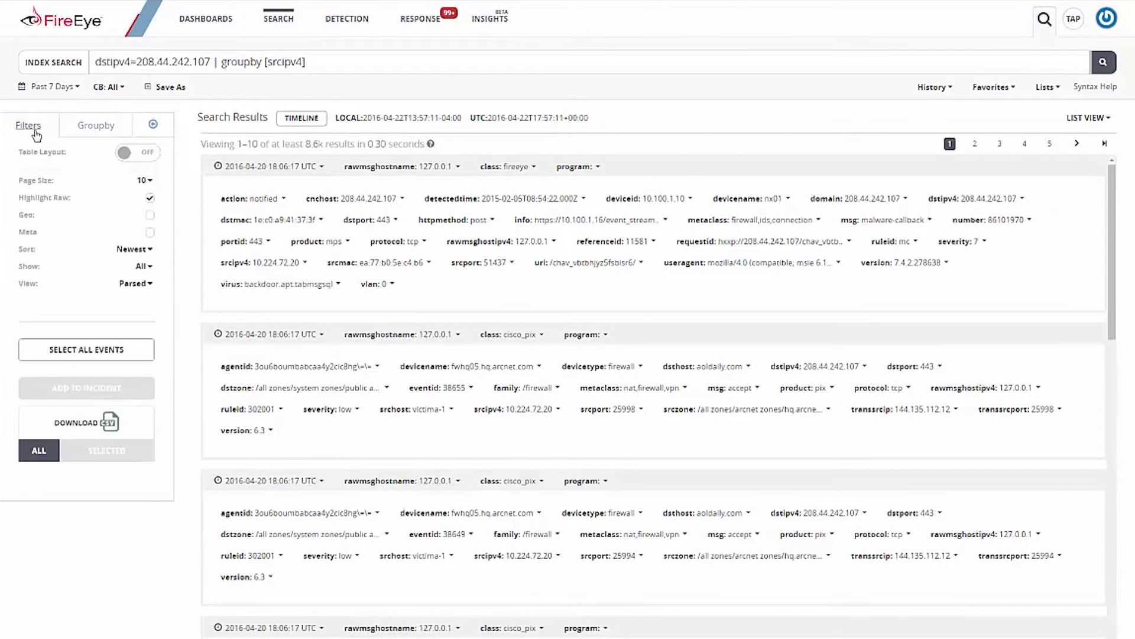
click(151, 216)
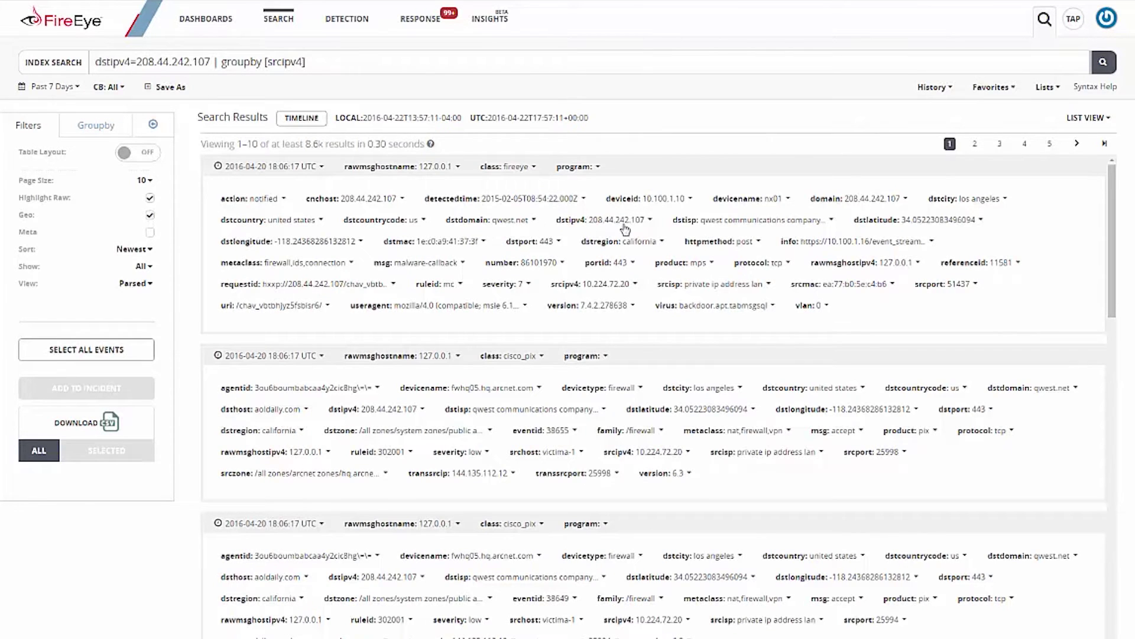
drag(672, 221, 900, 224)
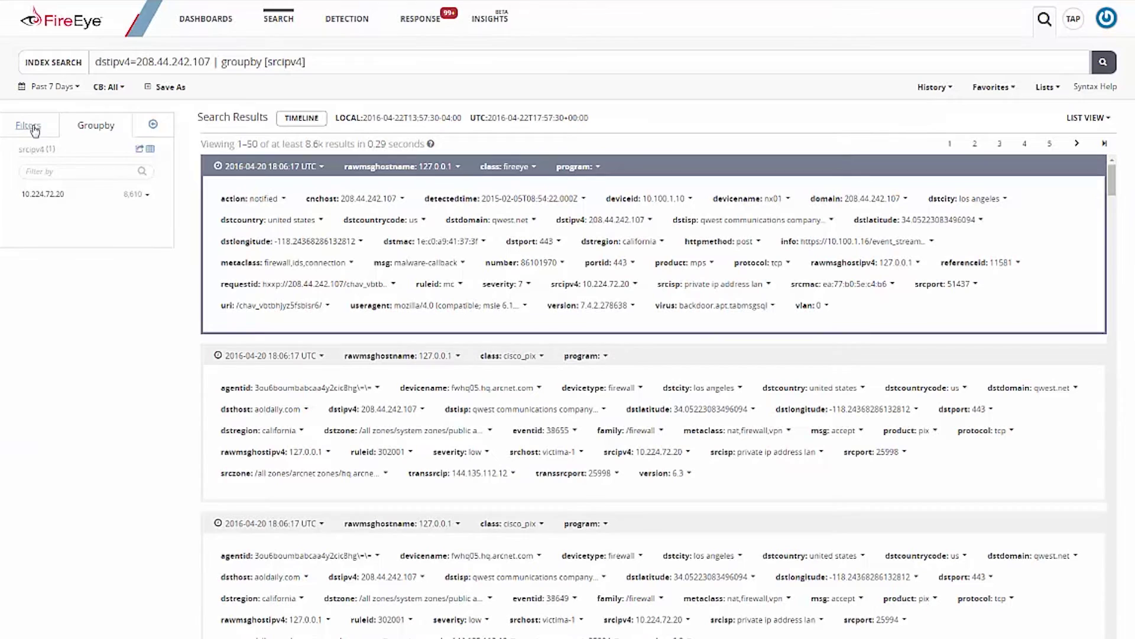
Step: Add dstcountrycode and dstisp as columns in the search results table
click(30, 126)
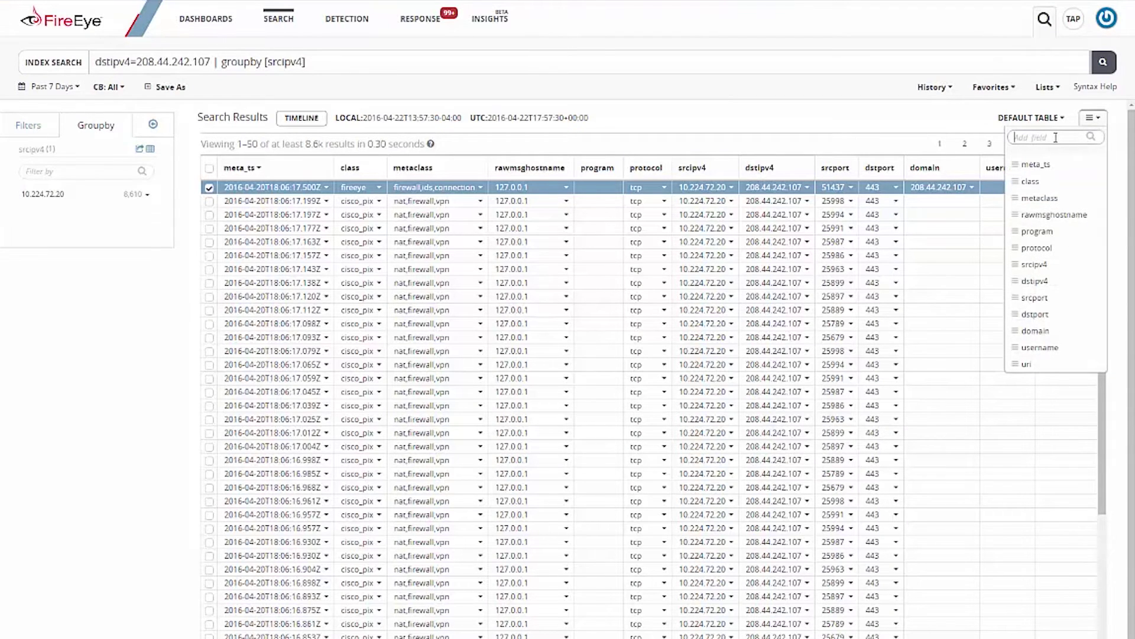
text(dstcountrycode)
click(1047, 166)
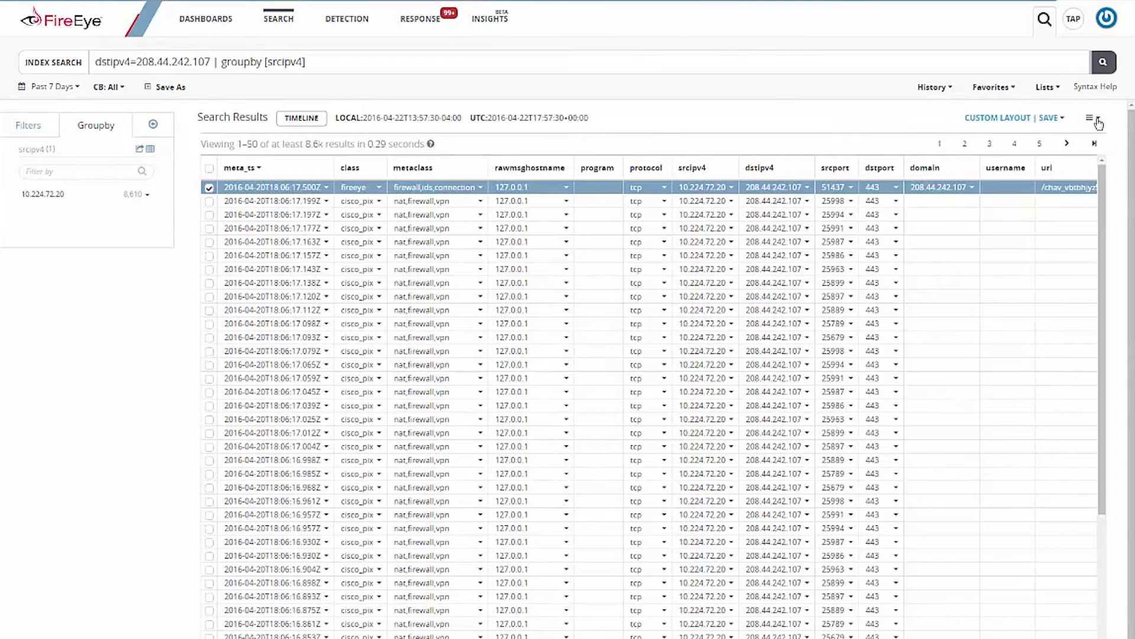
click(1095, 120)
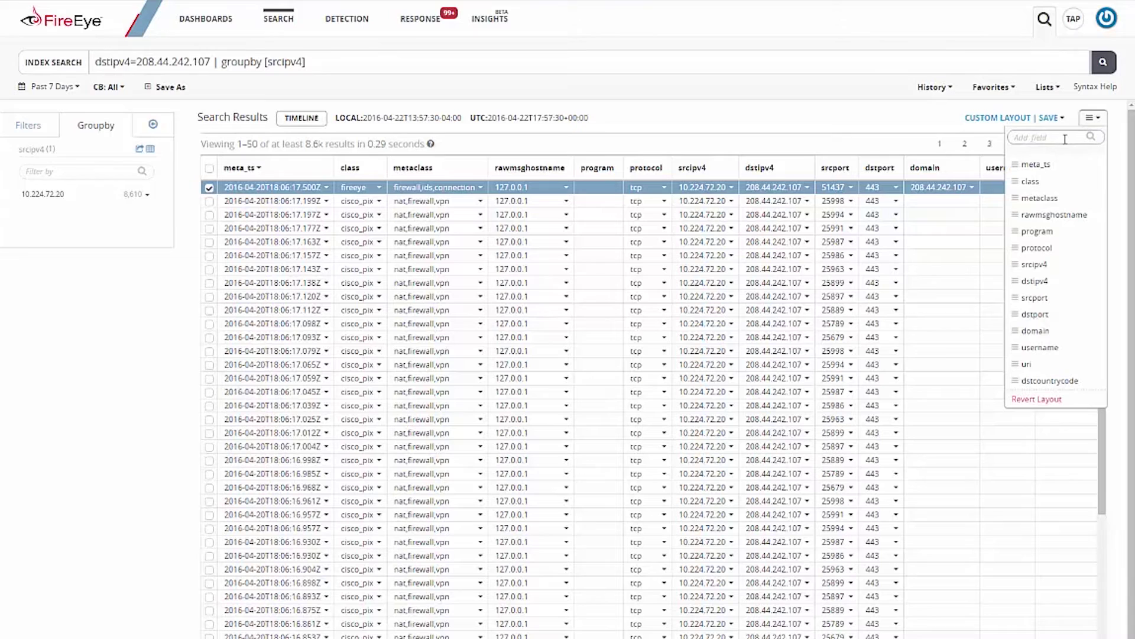
text(dstisp)
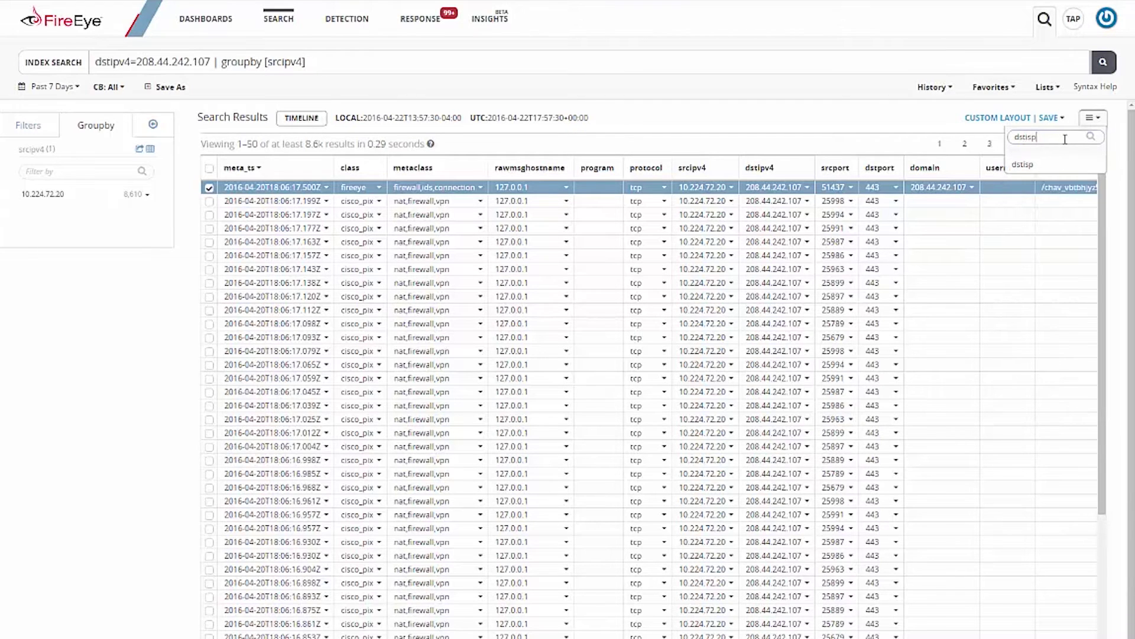
click(1041, 169)
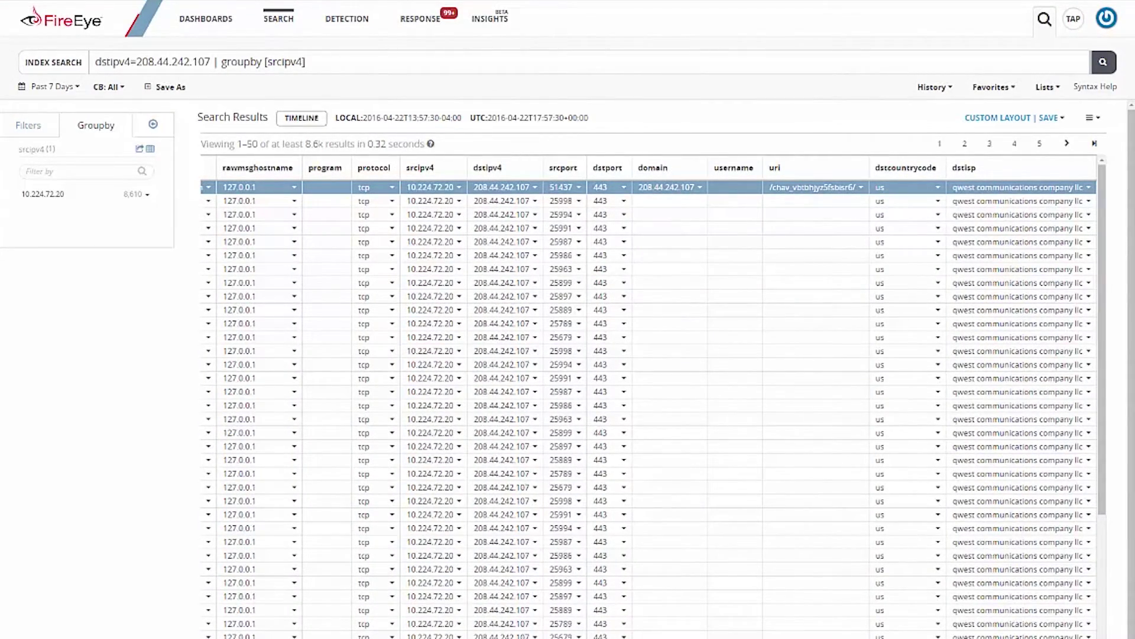
scroll(649, 396, left, 5)
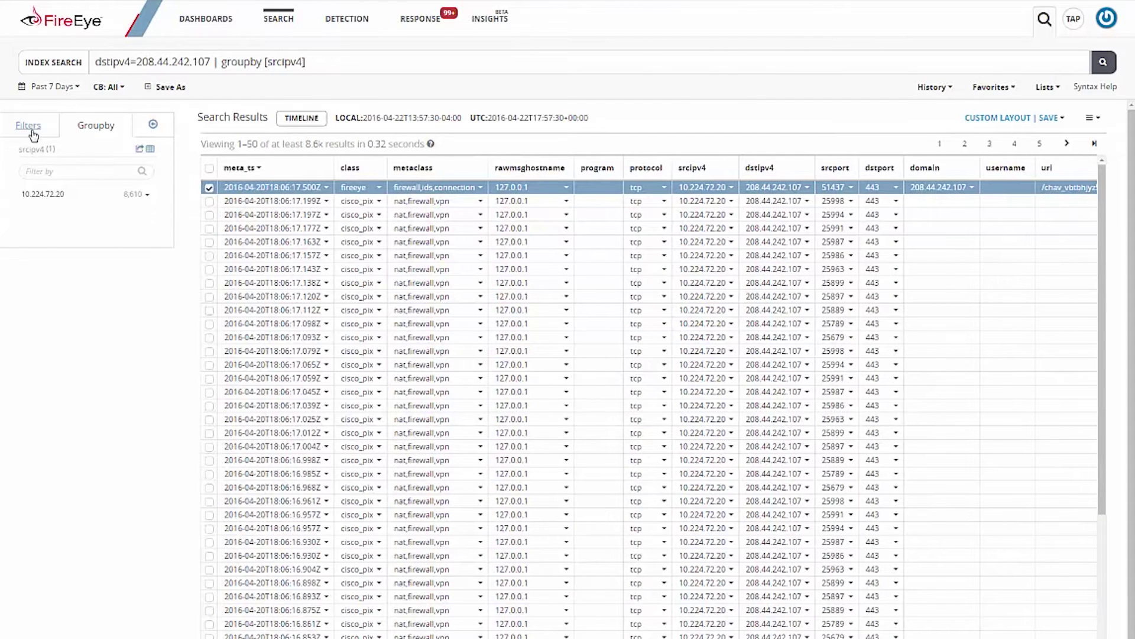
click(31, 127)
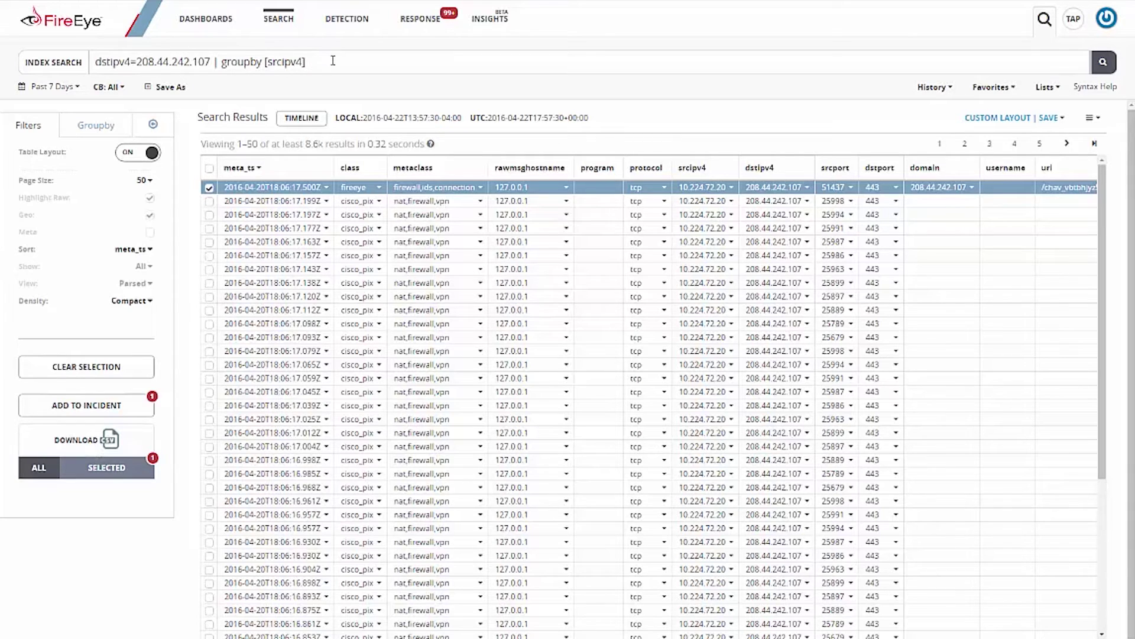
Step: Regroup the search by srcipv4, srcport, dstipv4, dstport and protocol, shown as a table
drag(333, 61, 74, 61)
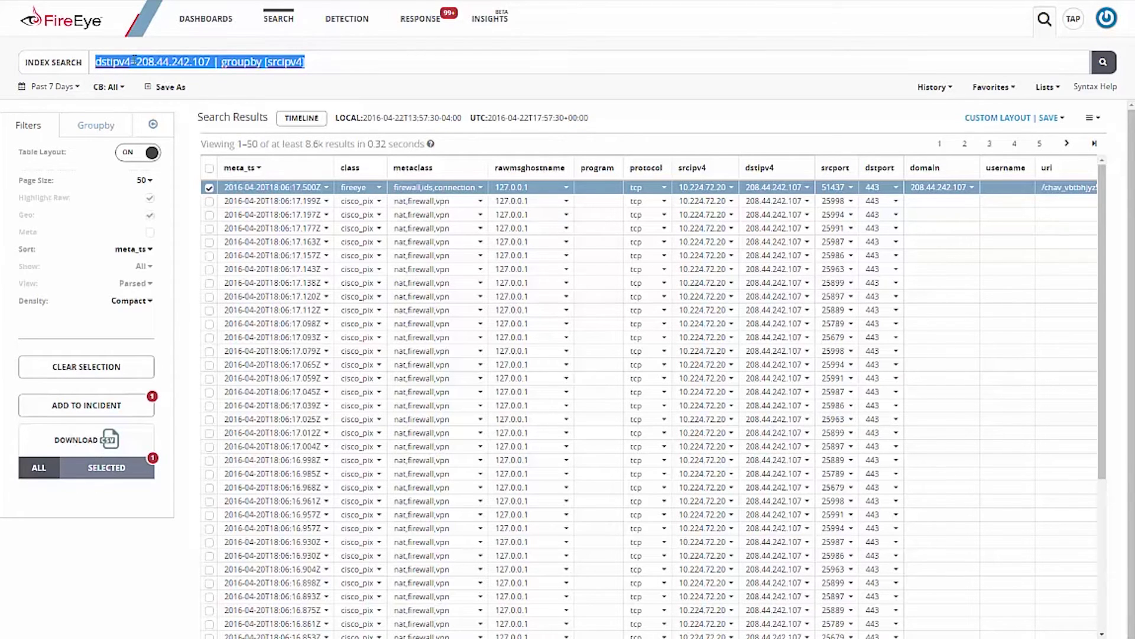
text(dstipv4=208.44.242.107 | groupby [srcipv4,srcport,dstipv4,dstport,protocol])
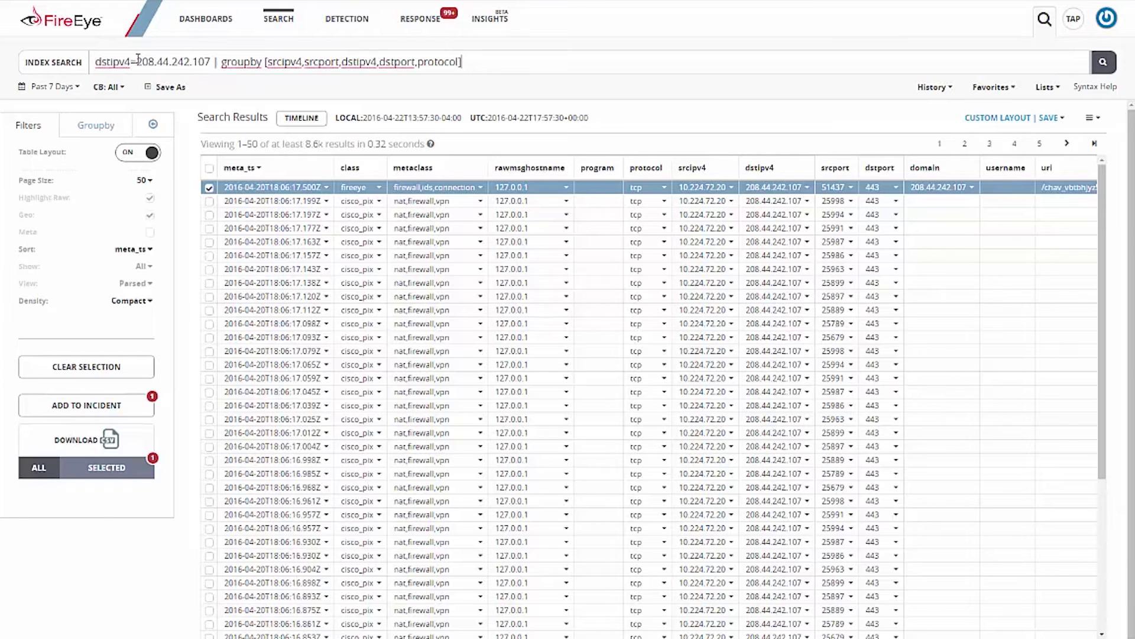
key(Return)
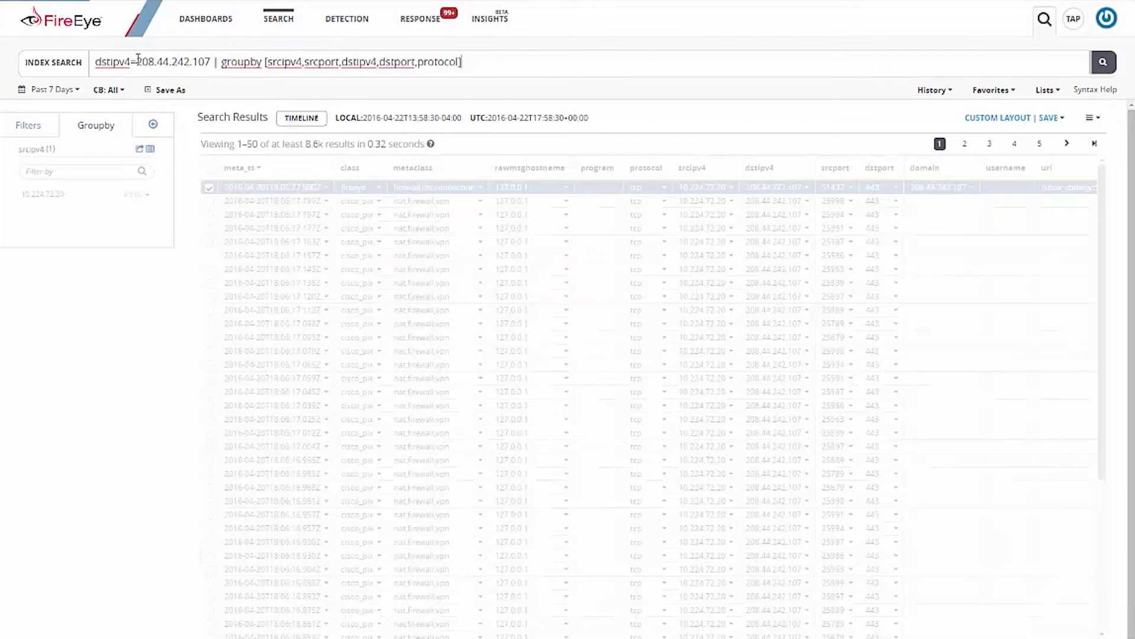
click(141, 152)
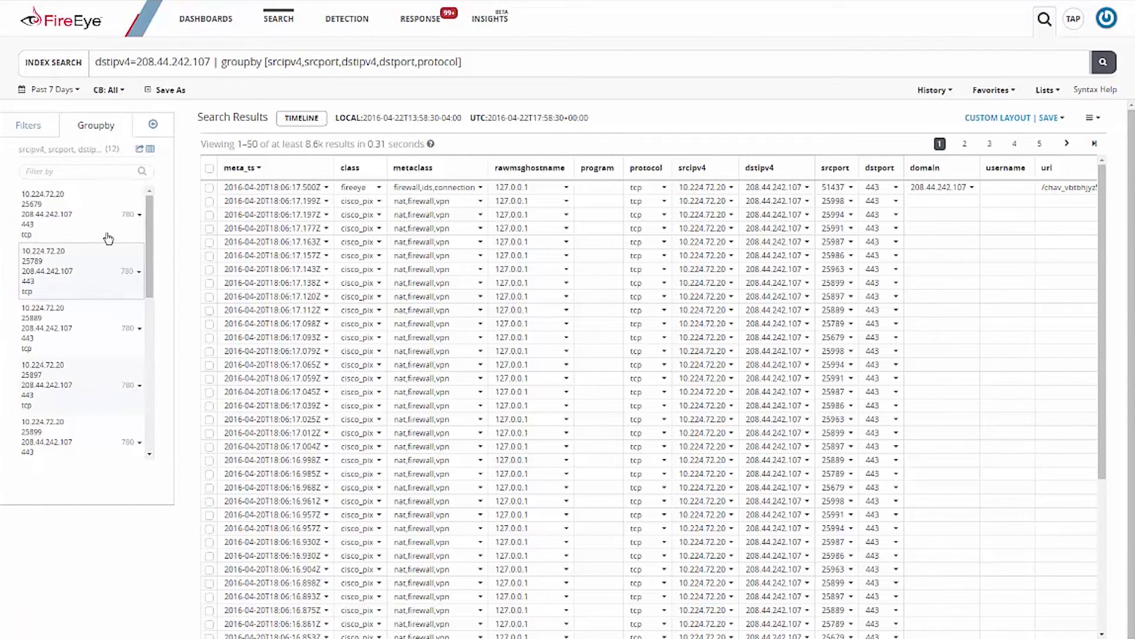
drag(148, 245, 152, 201)
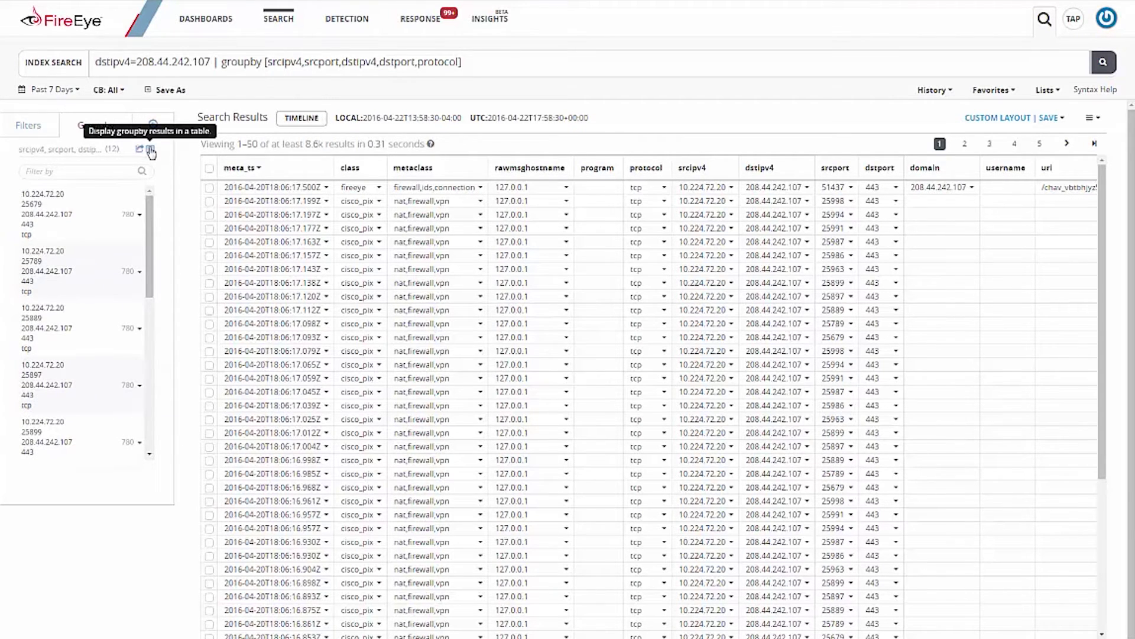
click(151, 151)
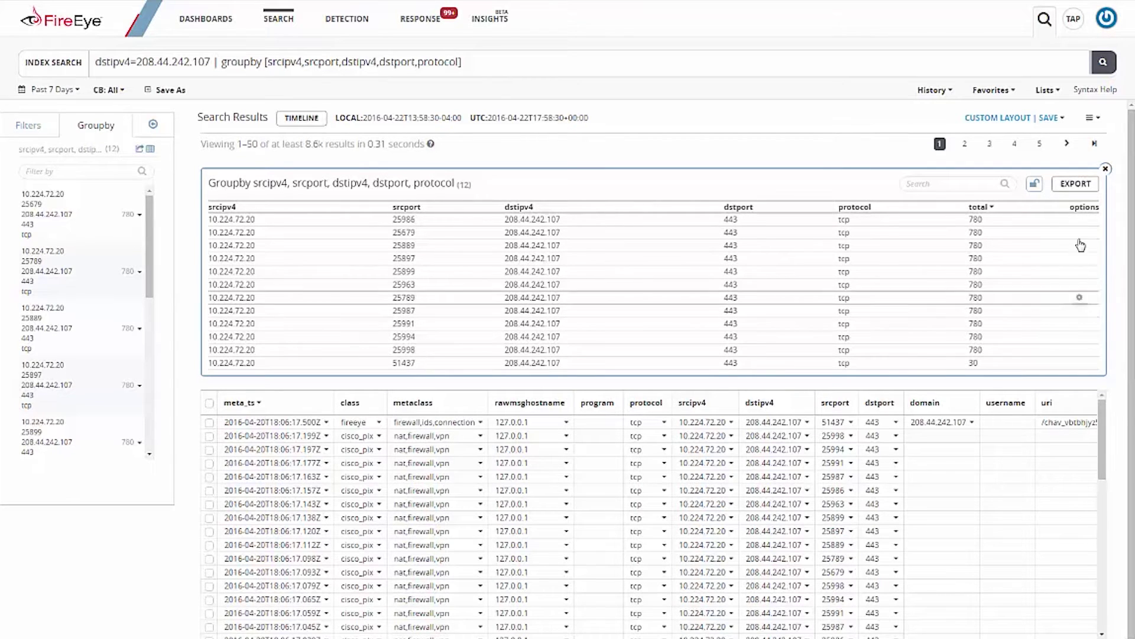
Step: Start a new search from the first grouped row (port 25986 to 208.44.242.107:443 tcp)
mouse_move(1091, 226)
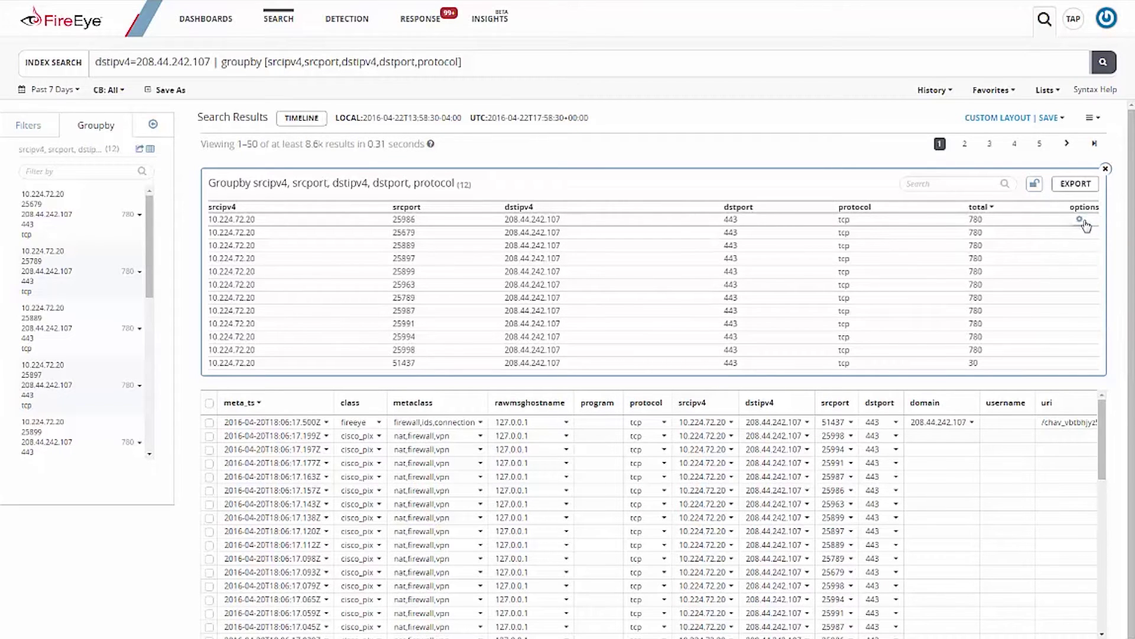
click(1080, 221)
click(1061, 237)
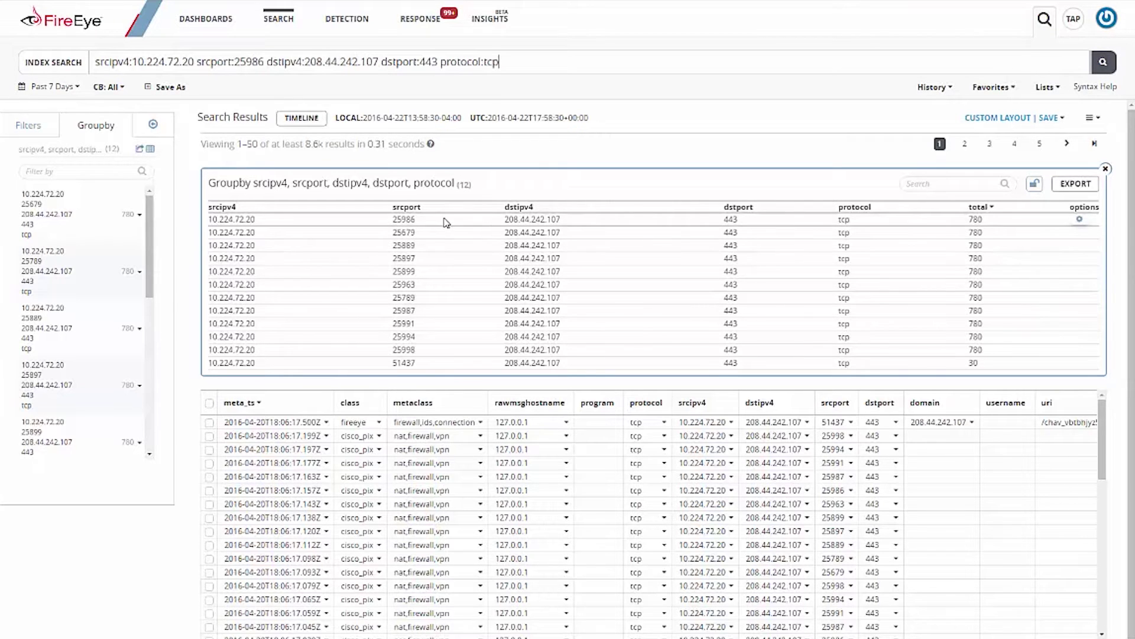
click(527, 58)
drag(446, 53, 69, 58)
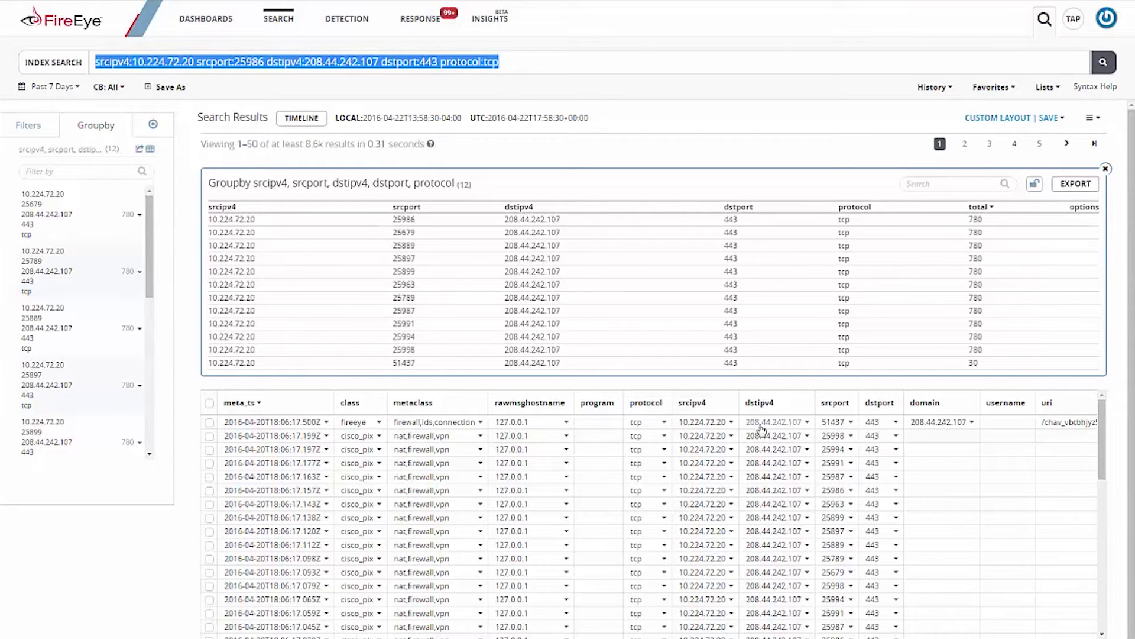
Step: Search all events from source 10.224.72.20 and group them by class
click(722, 423)
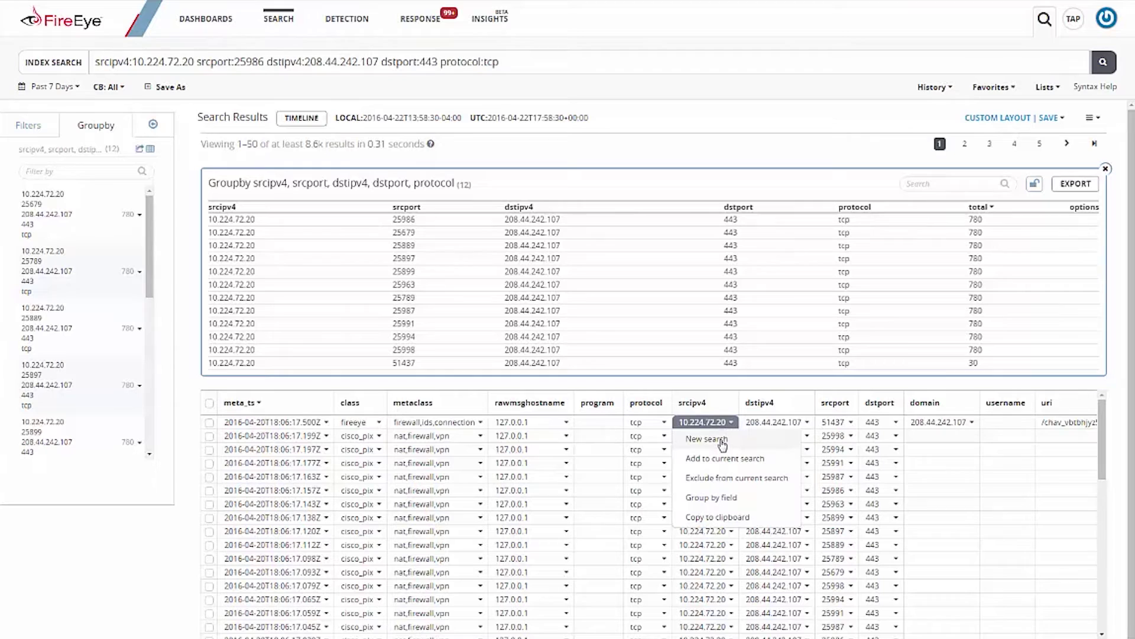
click(707, 439)
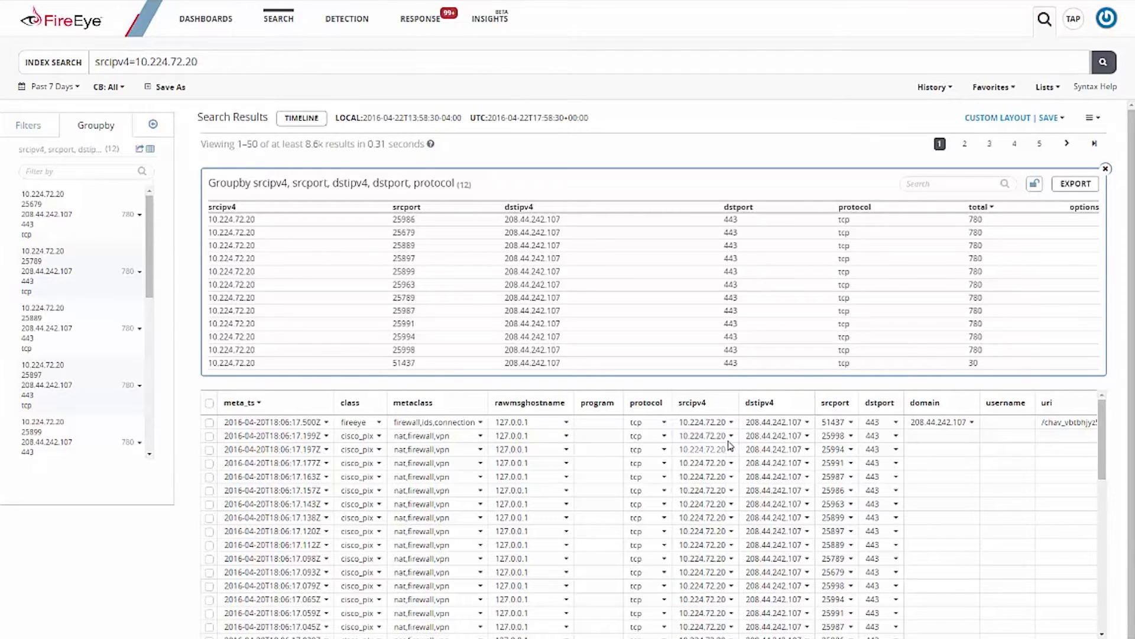
click(367, 422)
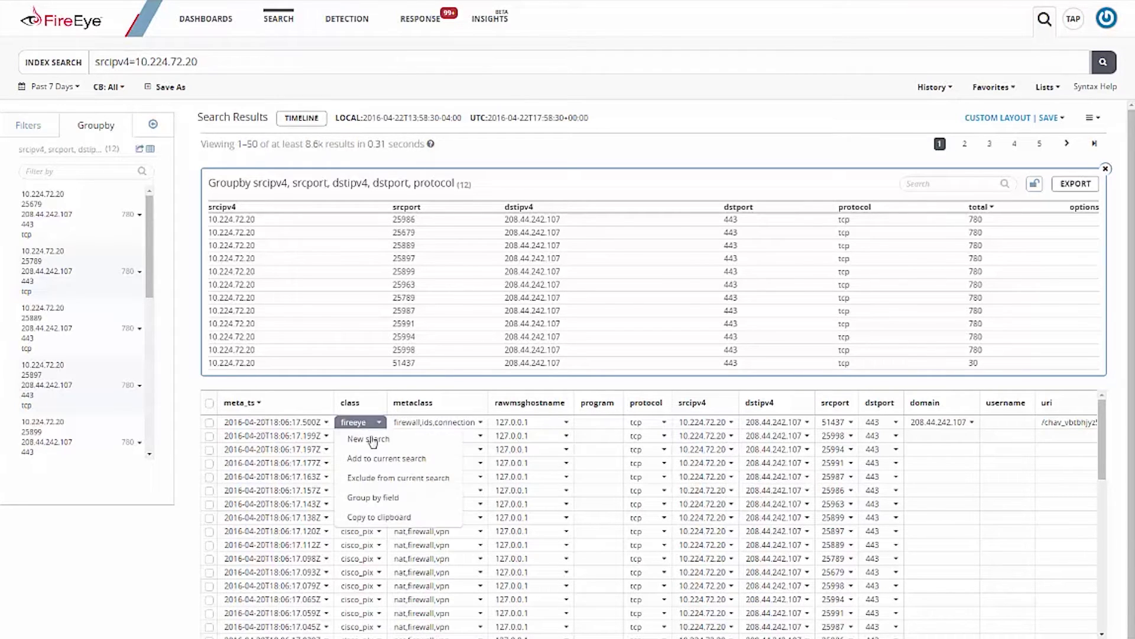
click(378, 500)
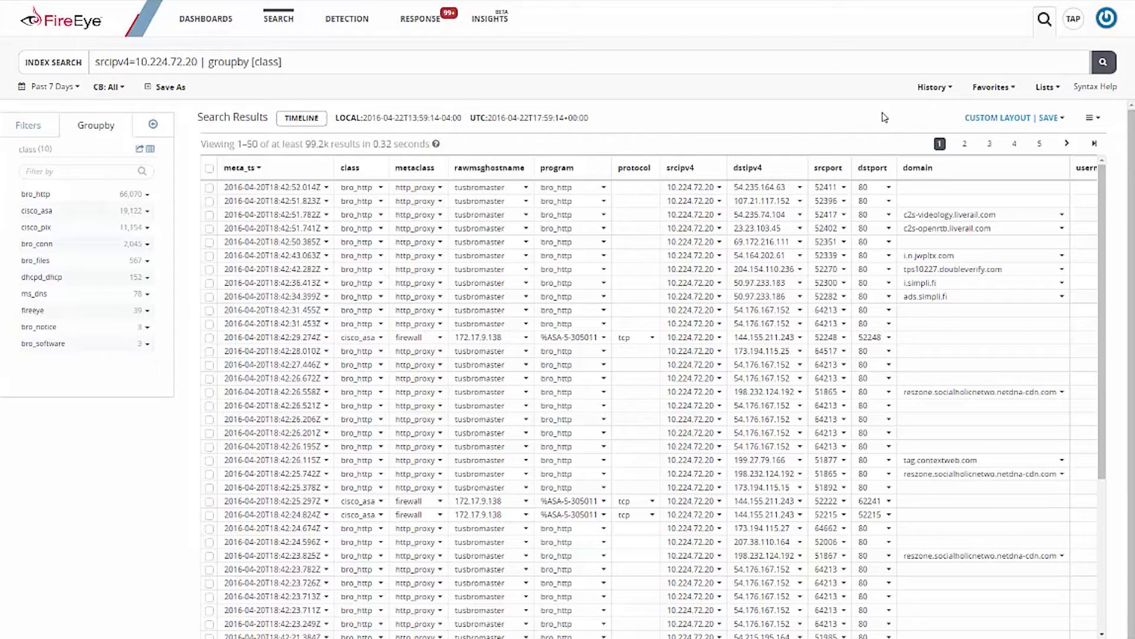
Step: Open the search Syntax Help and browse its Analytics section
click(1093, 93)
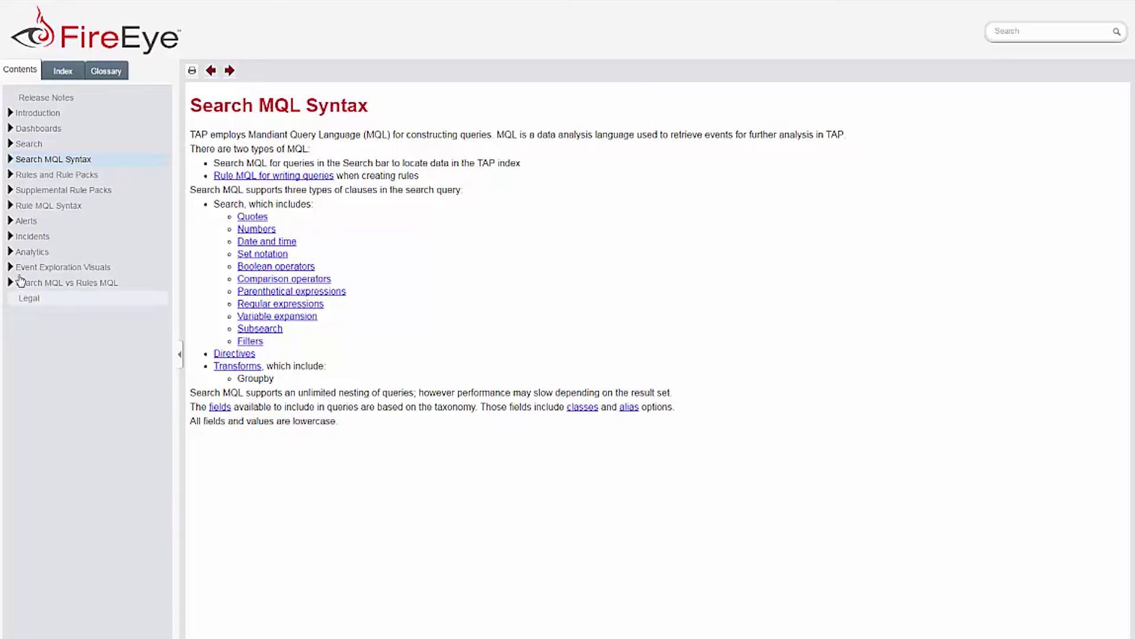
click(24, 253)
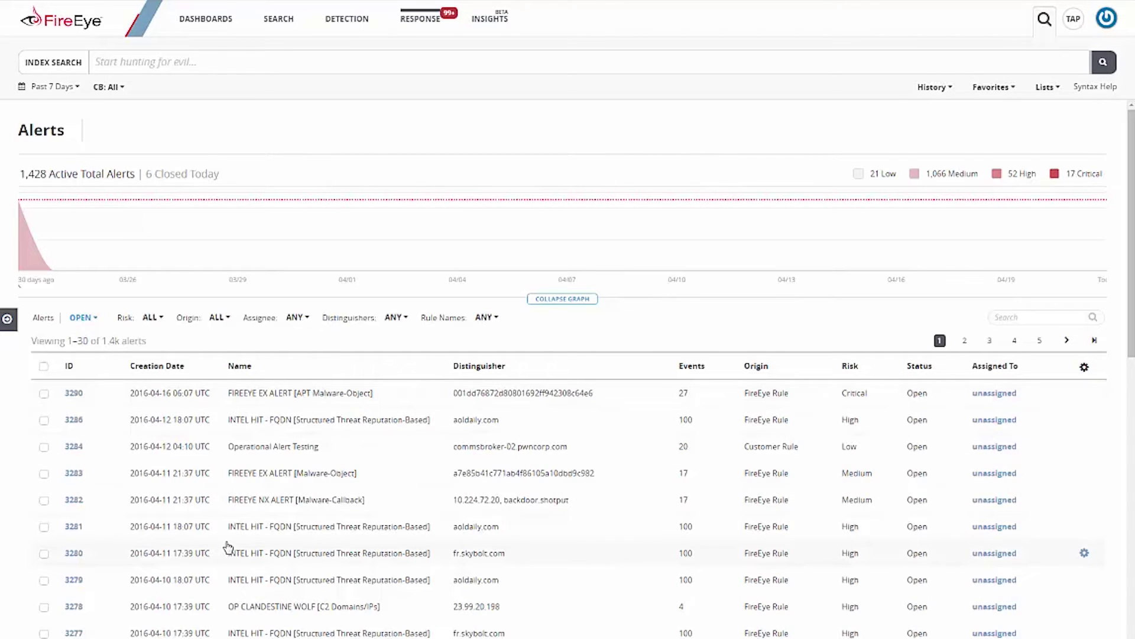
Step: Review alert 3278 (OP CLANDESTINE WOLF) details and bring up its Investigate actions to add it to an incident
click(74, 609)
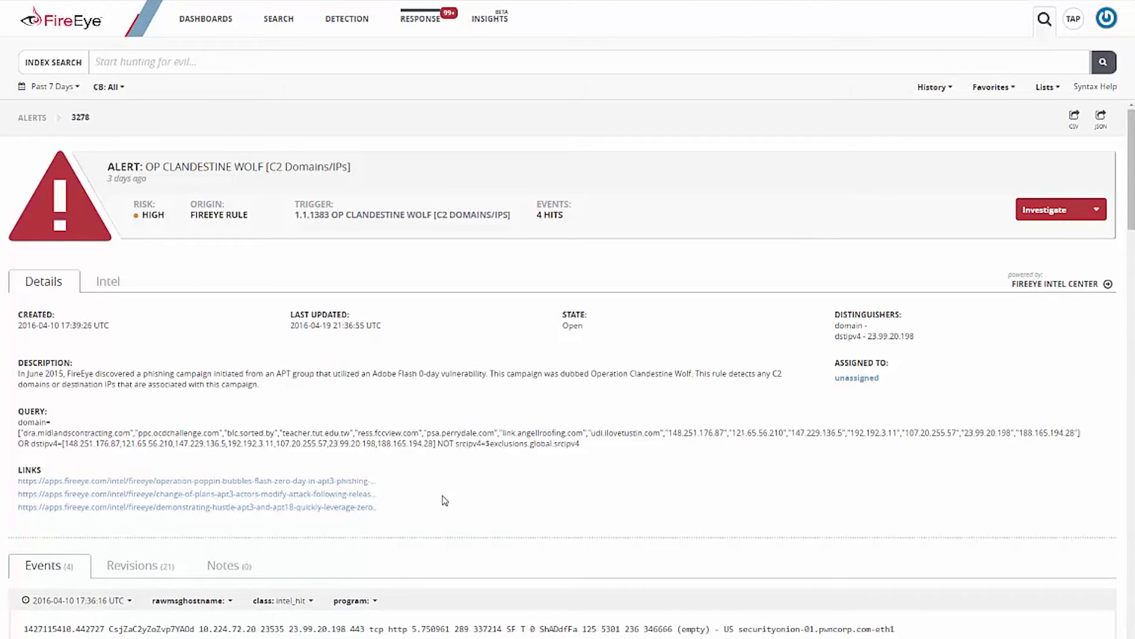
scroll(496, 472, down, 1)
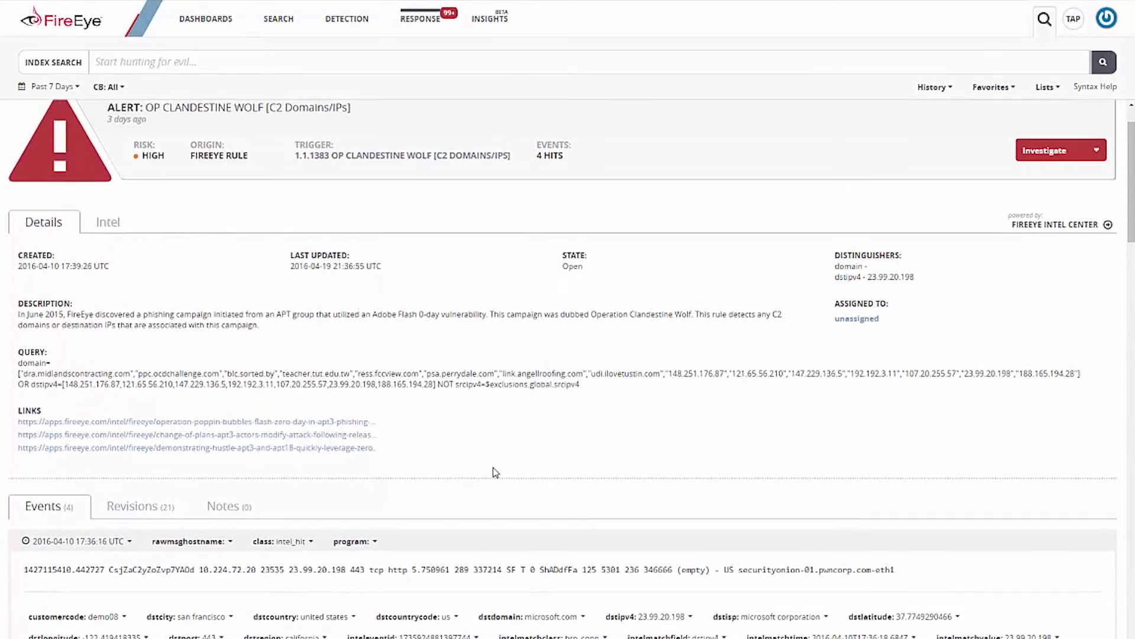
scroll(495, 471, down, 1)
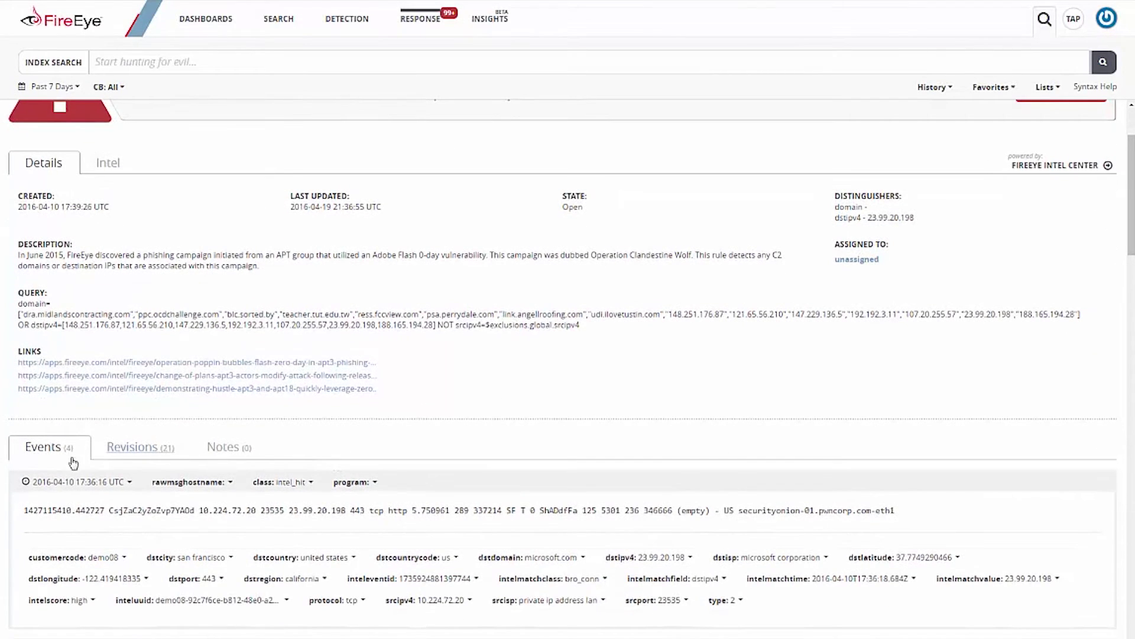
scroll(671, 425, up, 2)
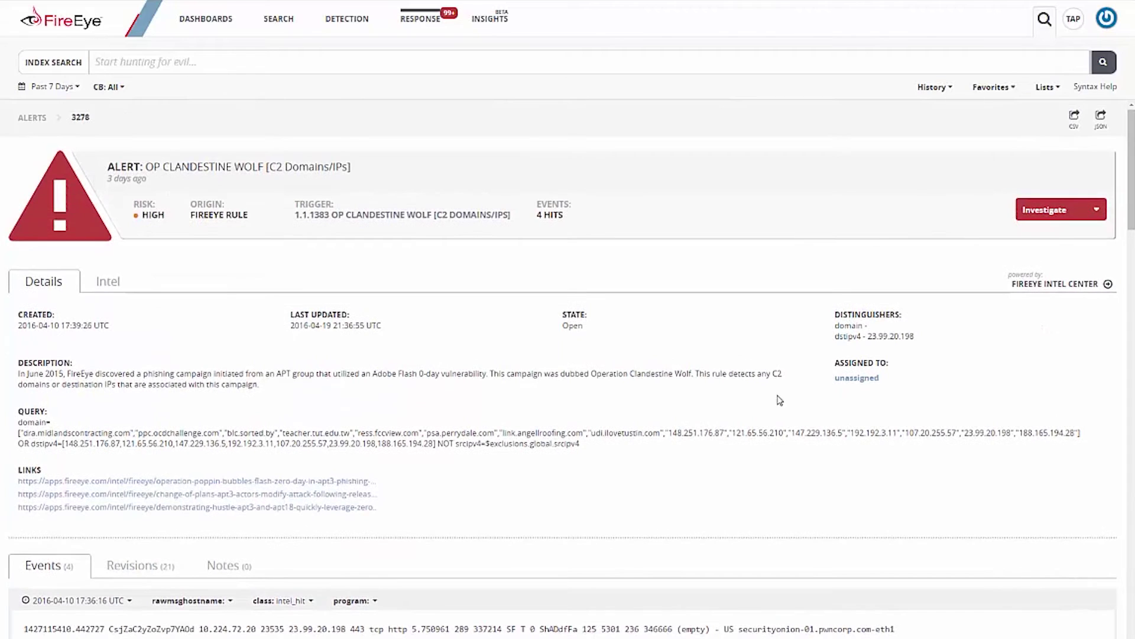
click(1098, 213)
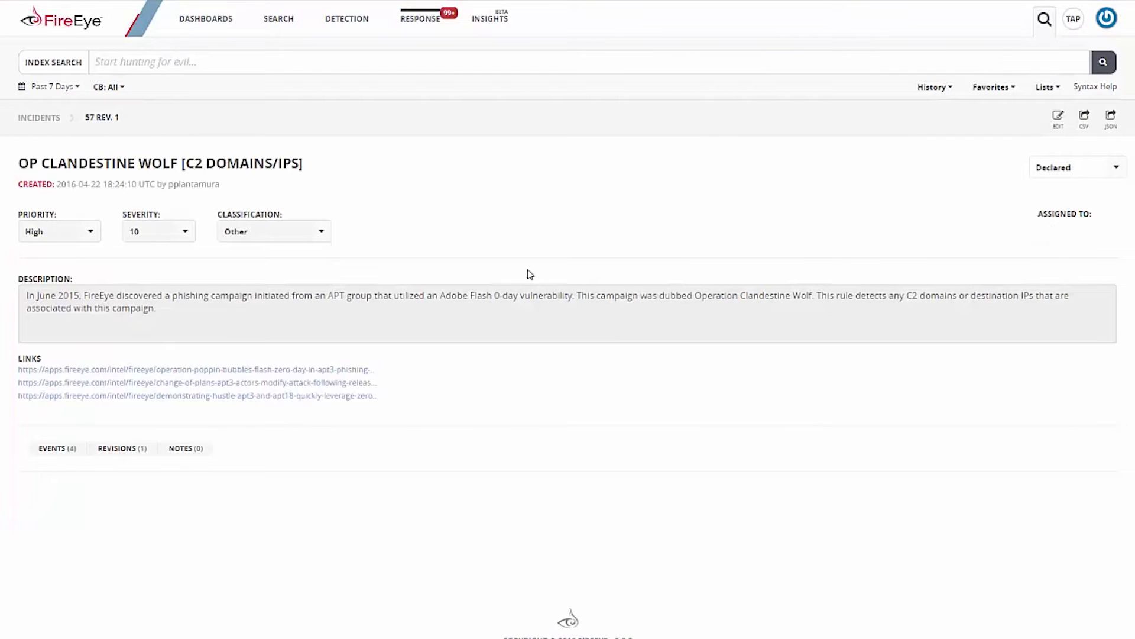
Step: Assign incident 57 to the current analyst's user account under Assign To User and save the edit
click(64, 449)
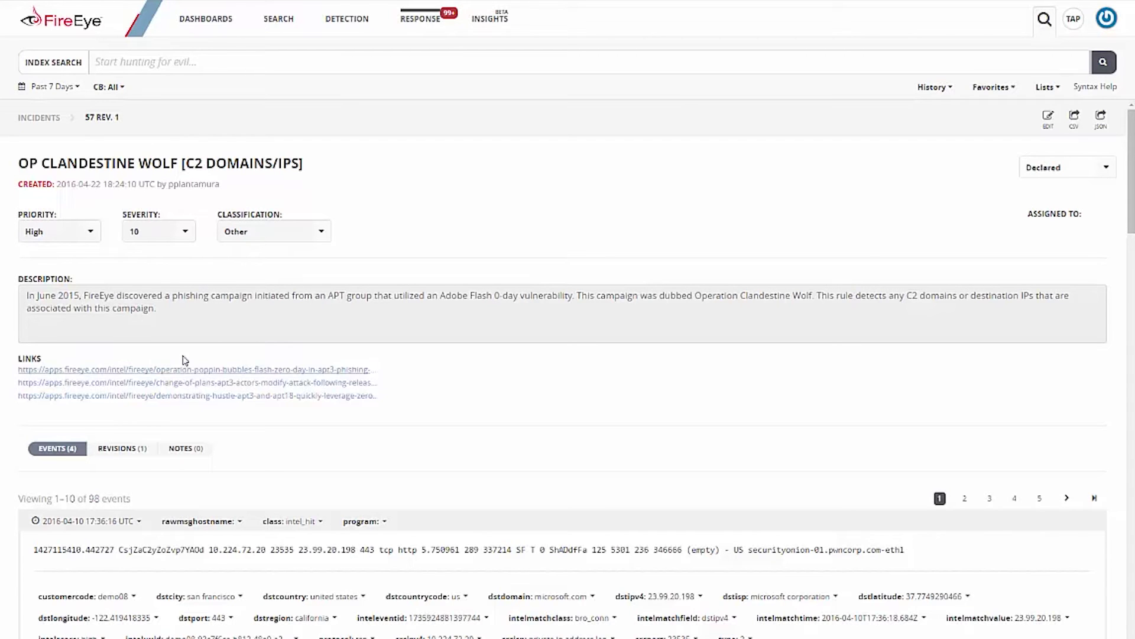
click(1049, 129)
click(642, 243)
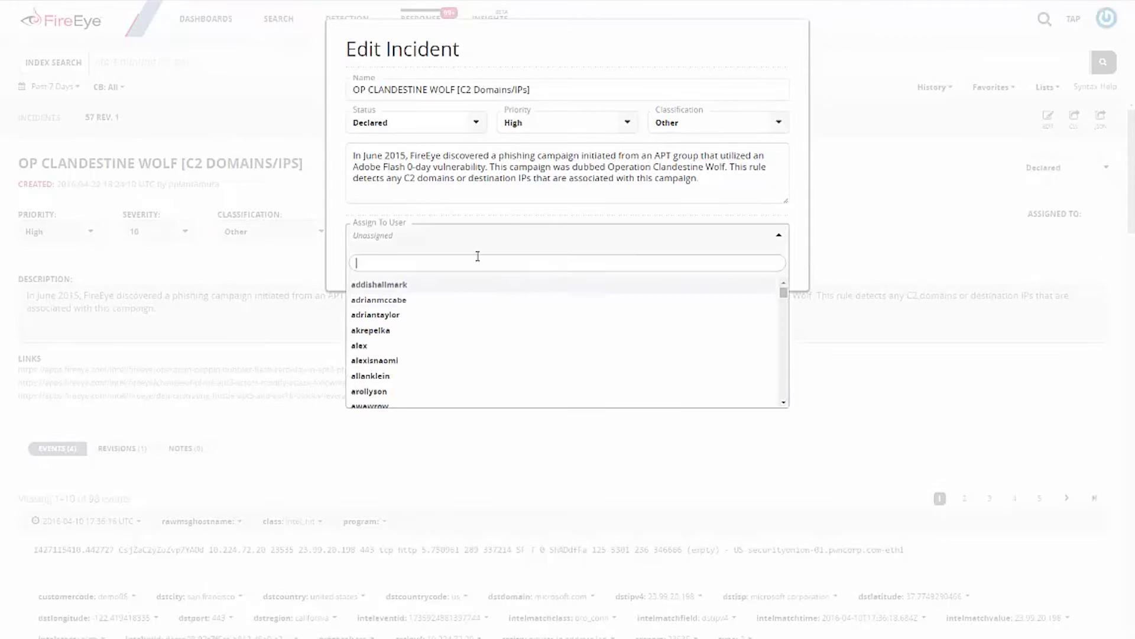
text(pplantamura)
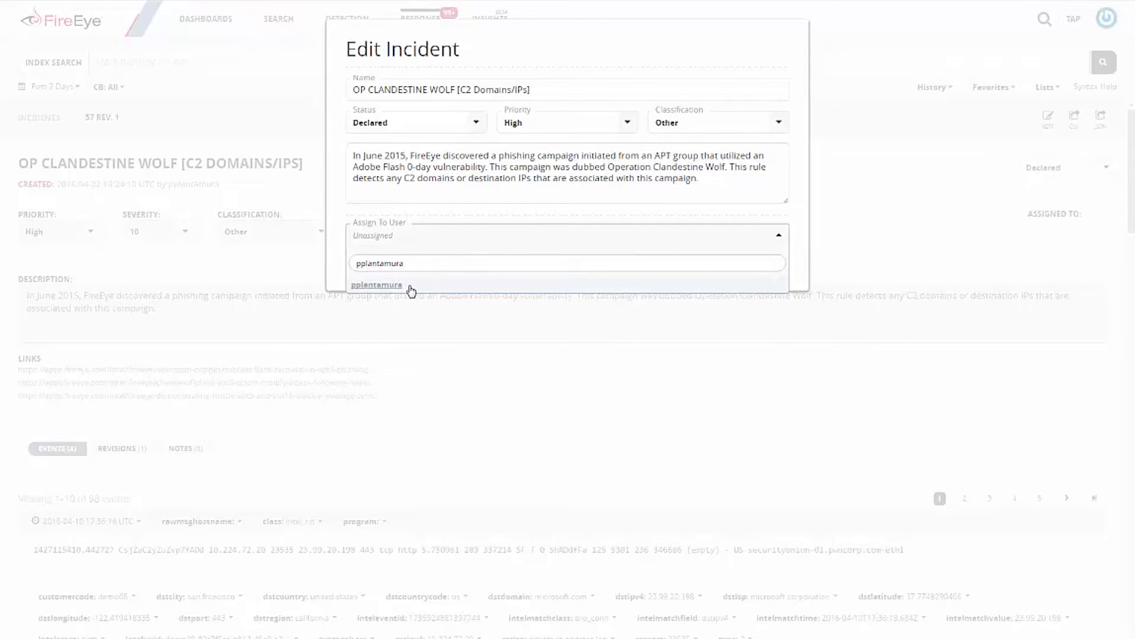
click(408, 286)
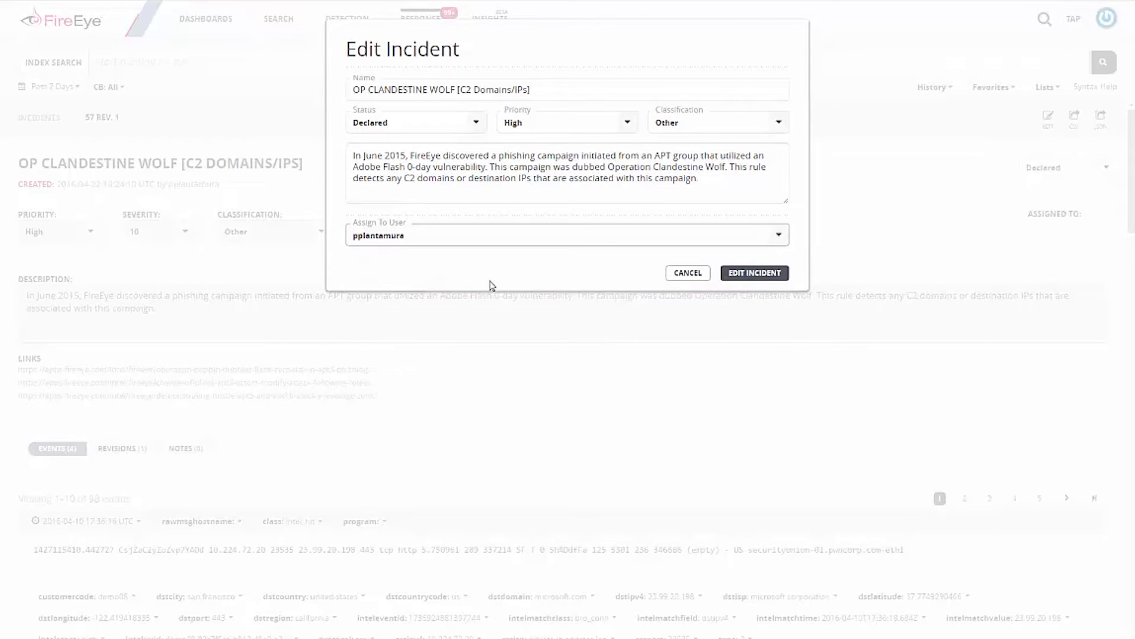
click(772, 275)
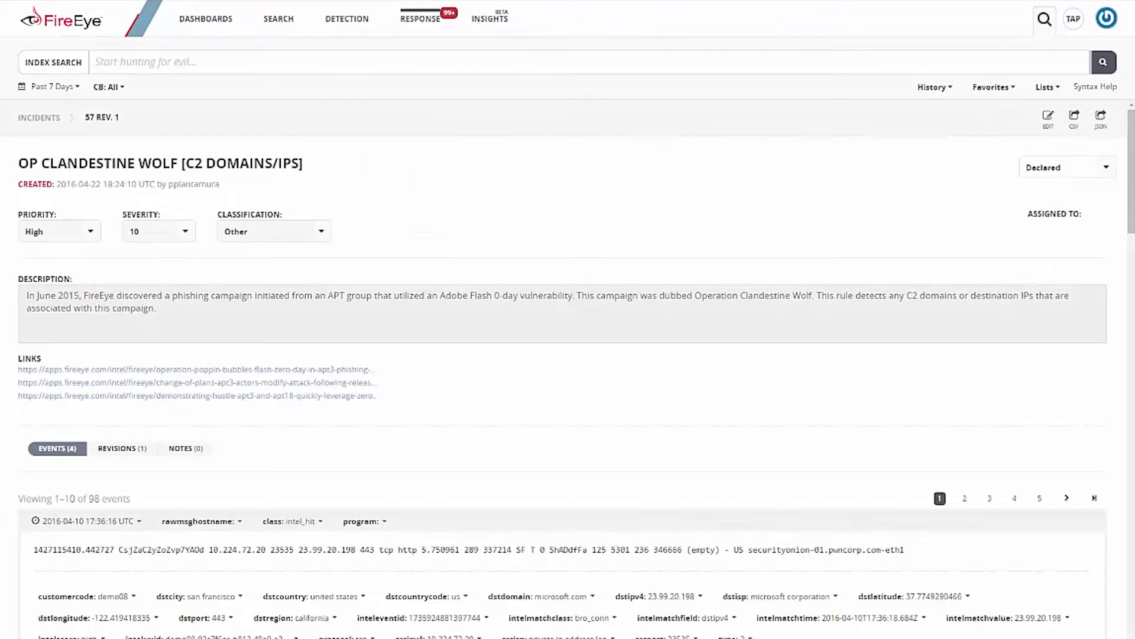
Step: Review incident 57's revisions, highlighting the new assignment entry, then switch to its Notes
click(134, 449)
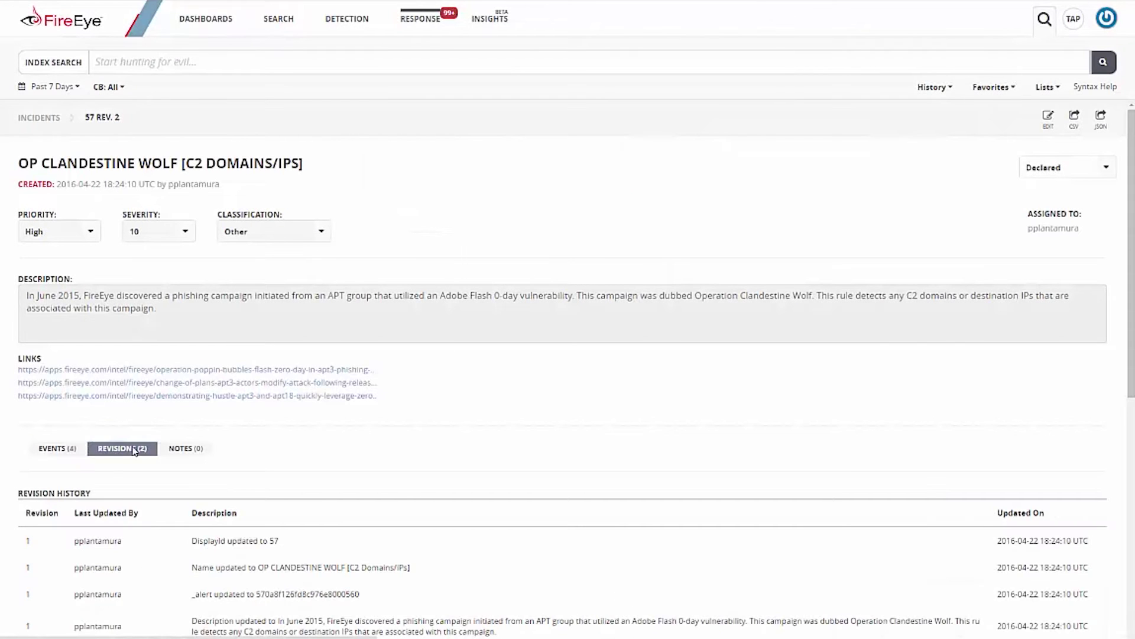
scroll(388, 453, down, 3)
scroll(387, 452, down, 5)
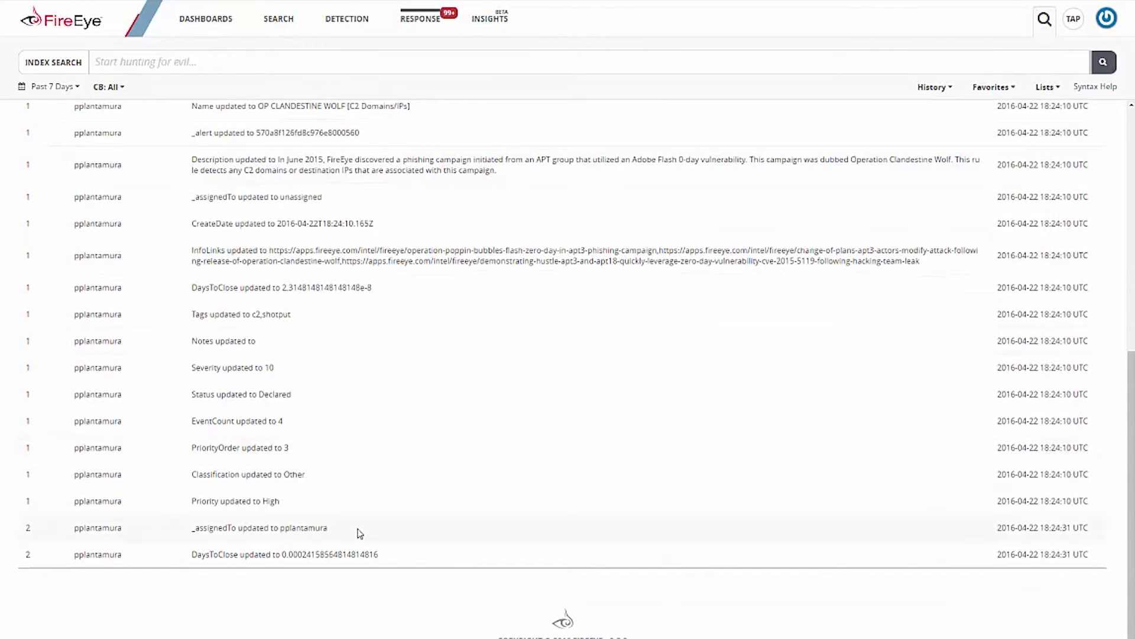
drag(360, 532, 182, 530)
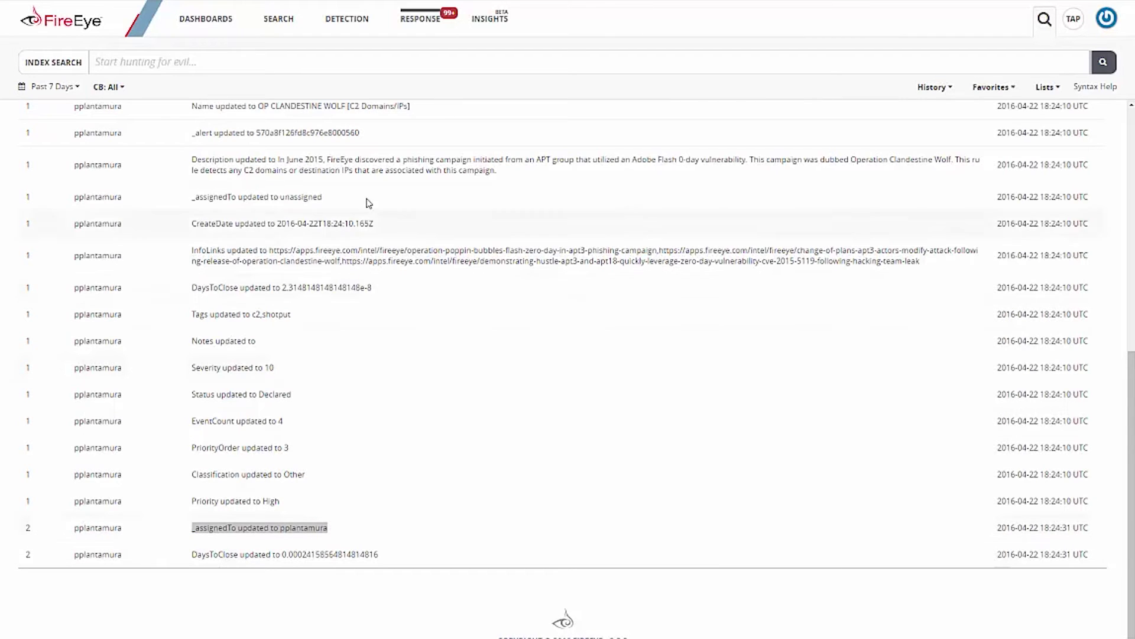
scroll(621, 221, up, 8)
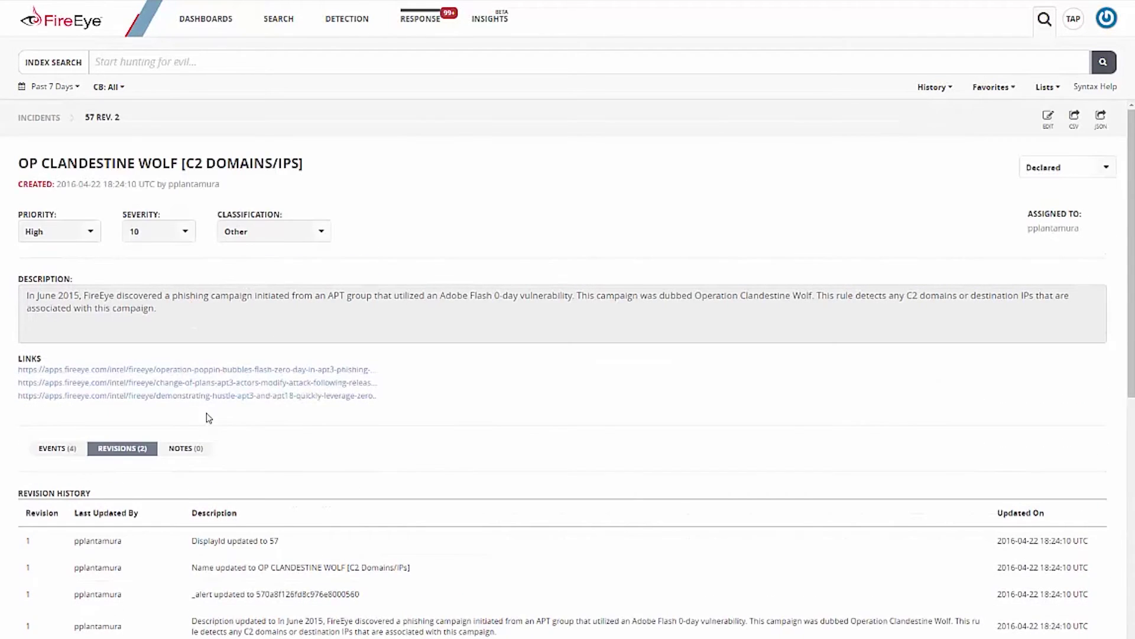
click(197, 449)
Step: Post a note that the endpoint will be investigated and contained using HX, then return to Events
click(257, 518)
text(Per John Doe - Will investigate and contain endpoint using HX.)
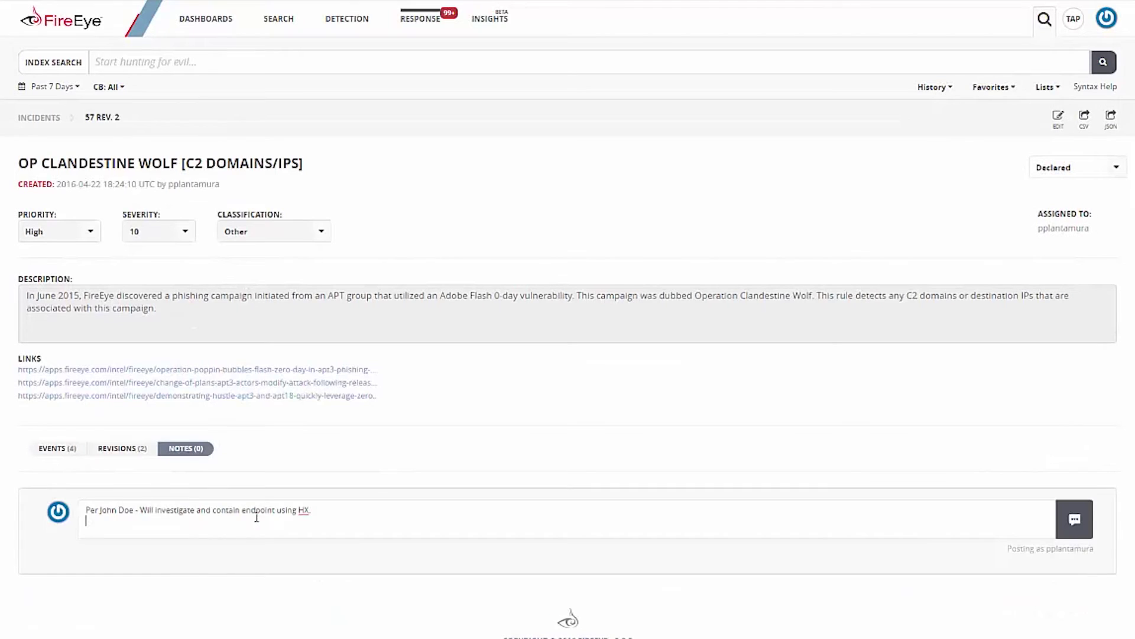
click(1073, 519)
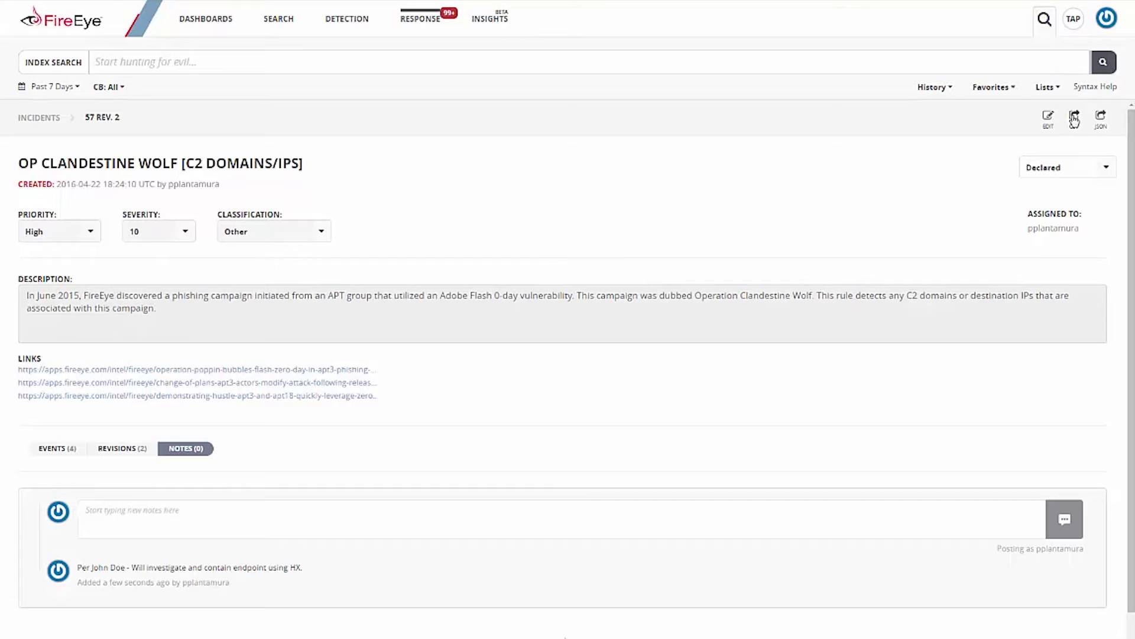
click(57, 449)
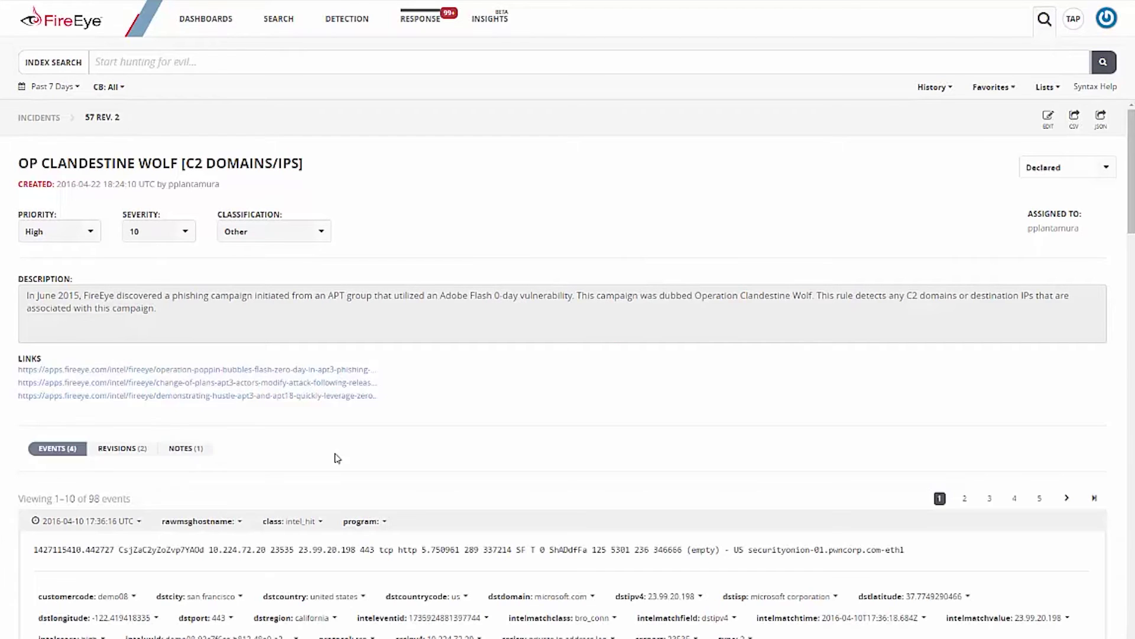
Step: Run a new search for dstipv4=23.99.20.198 and select all 45 matching events
click(683, 597)
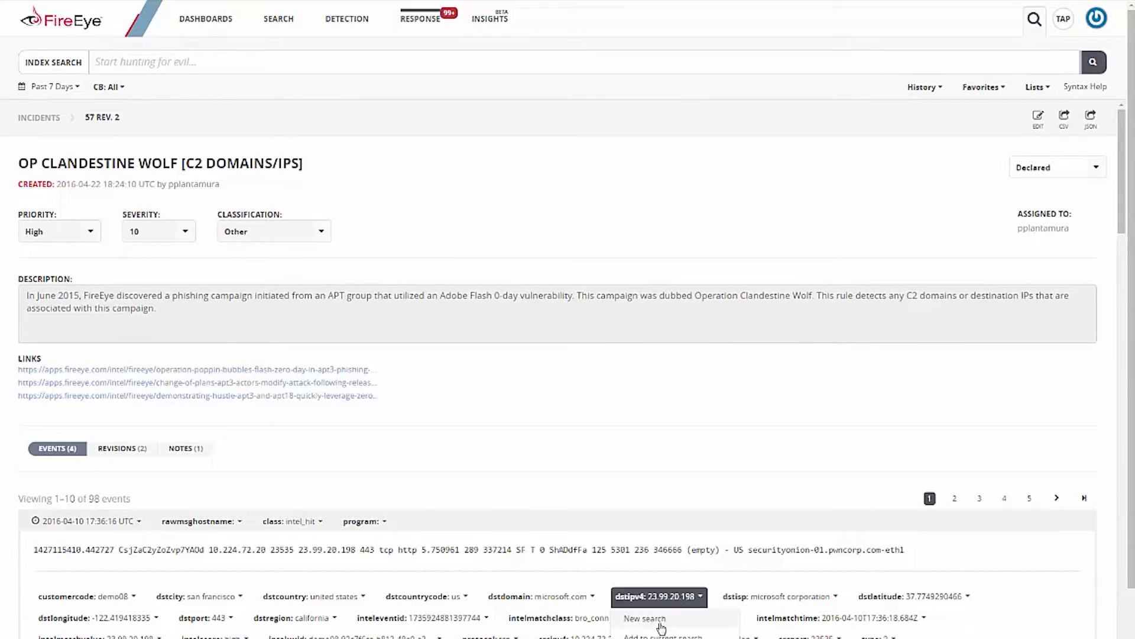
scroll(661, 628, down, 1)
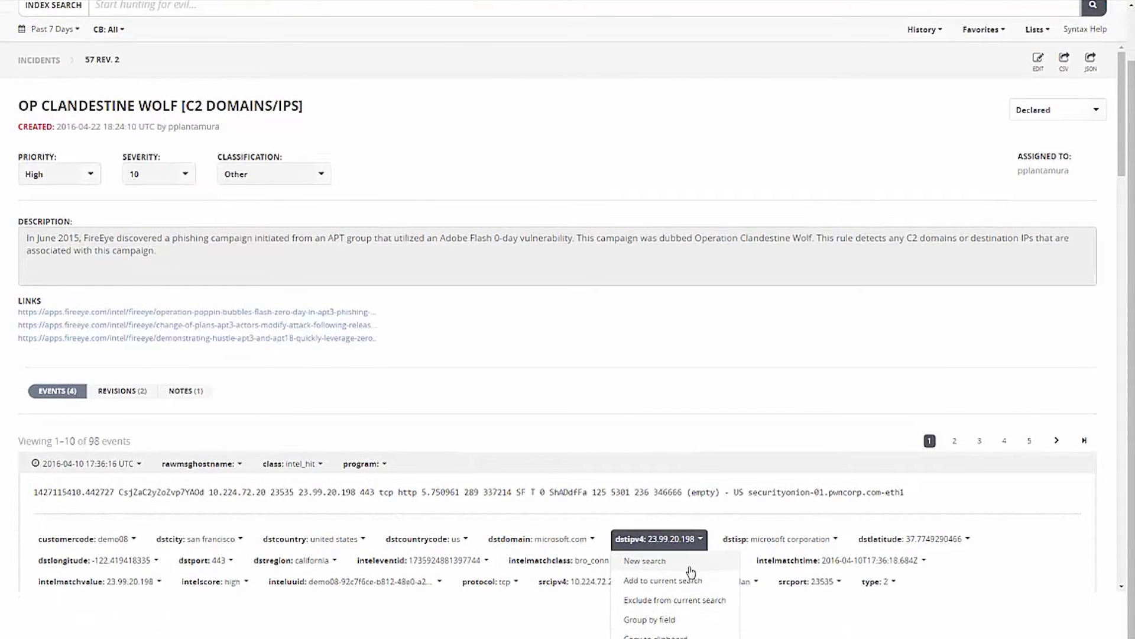
click(680, 562)
click(1107, 68)
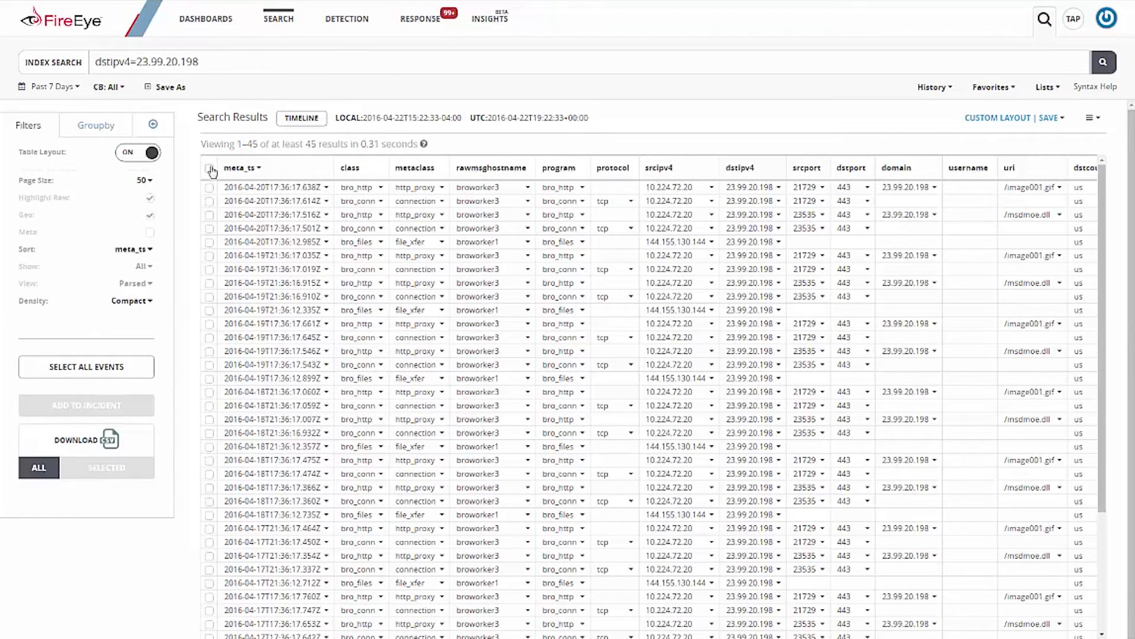
click(210, 169)
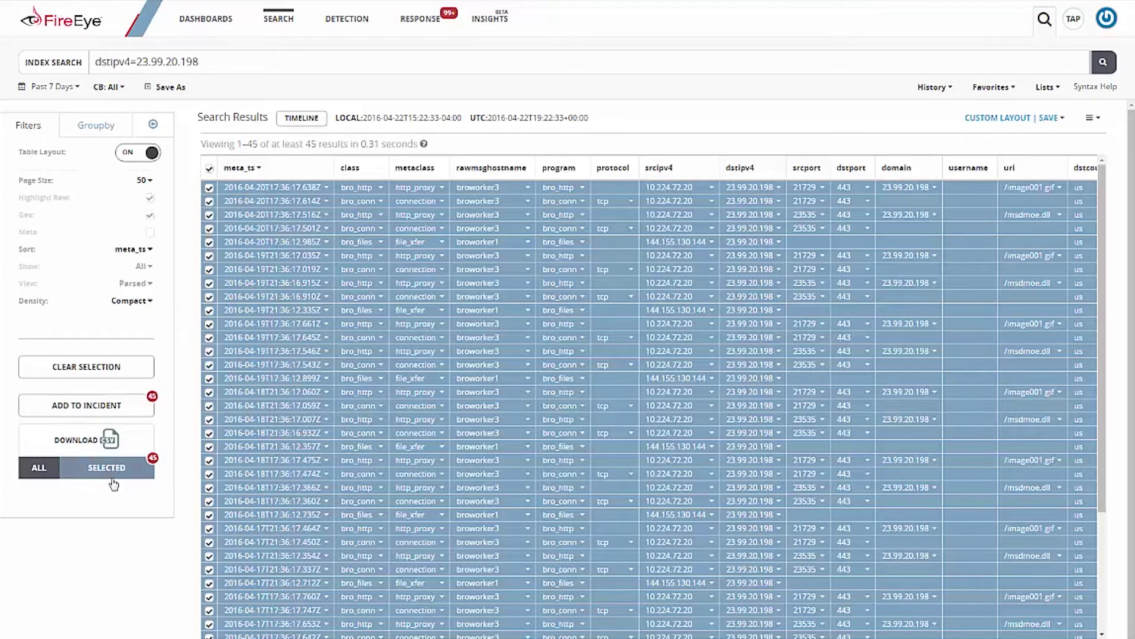
Step: Add the selected events to incident 57, OP CLANDESTINE WOLF
click(78, 411)
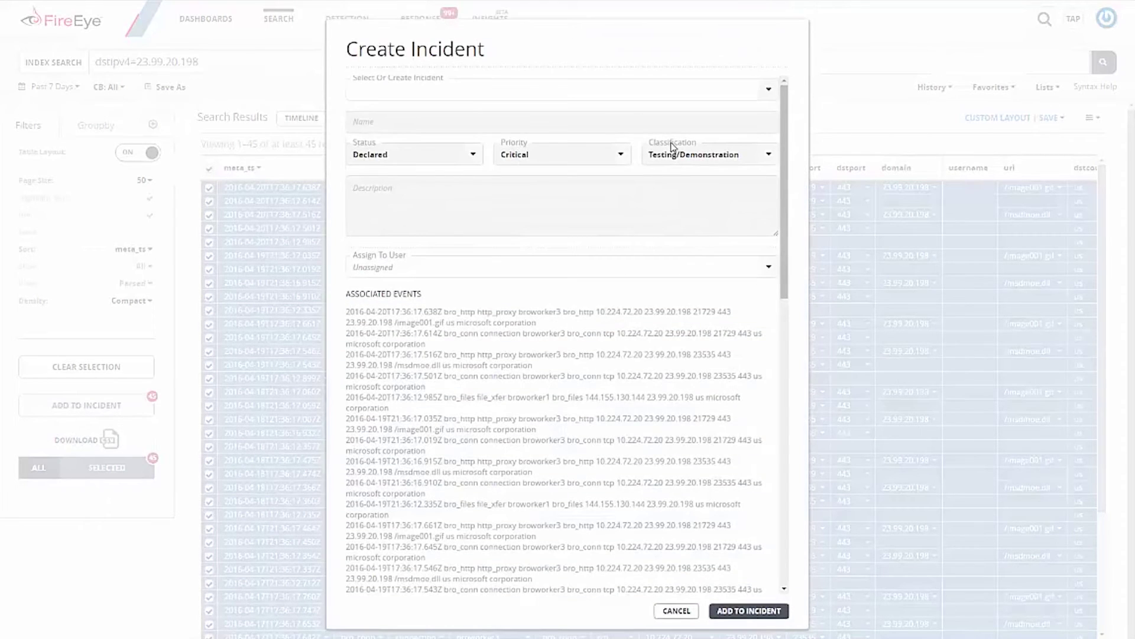
click(760, 95)
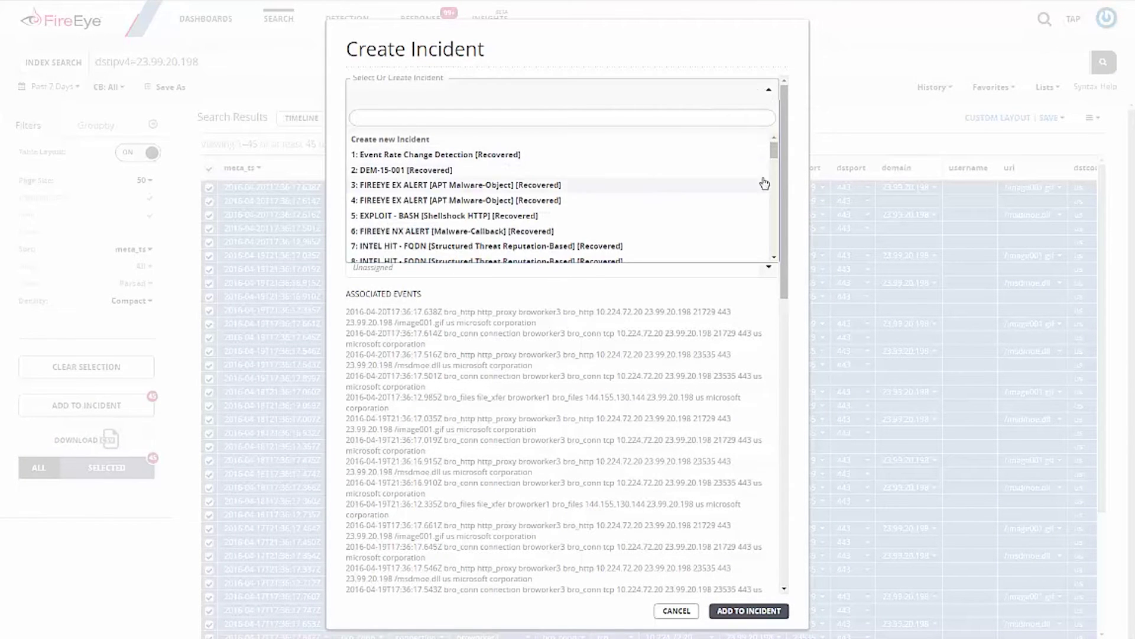
scroll(521, 236, down, 12)
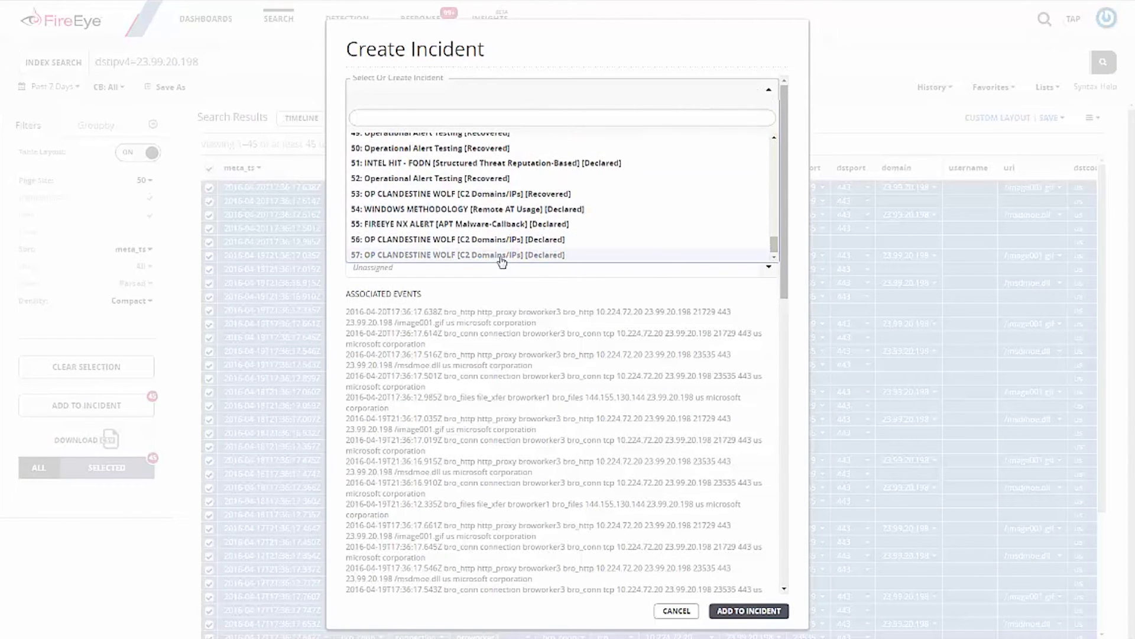
click(502, 255)
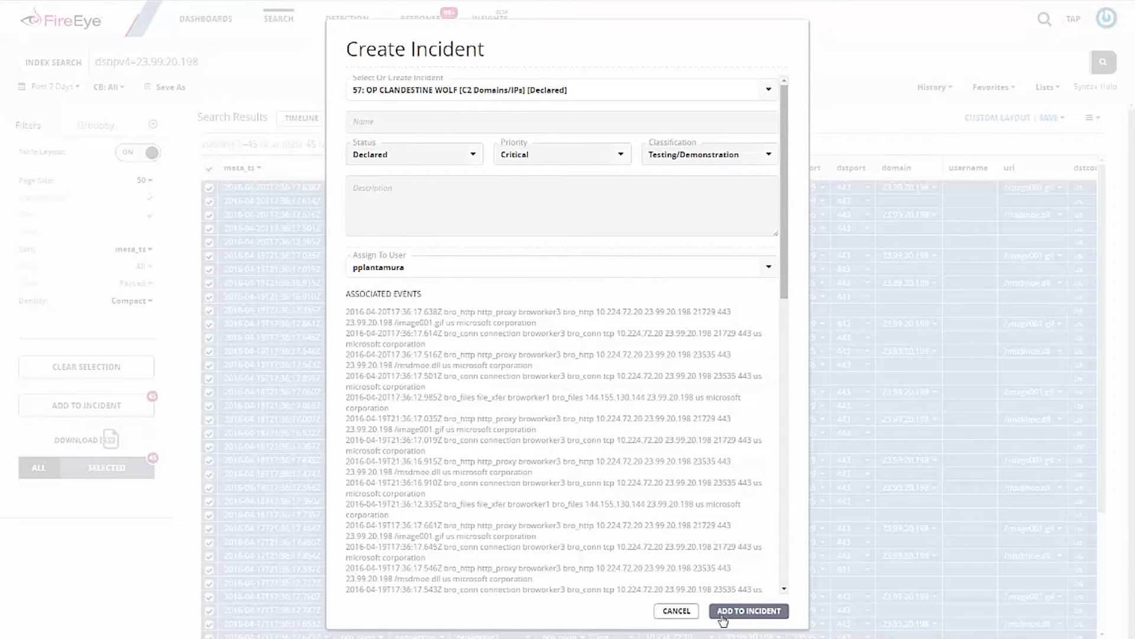
click(722, 615)
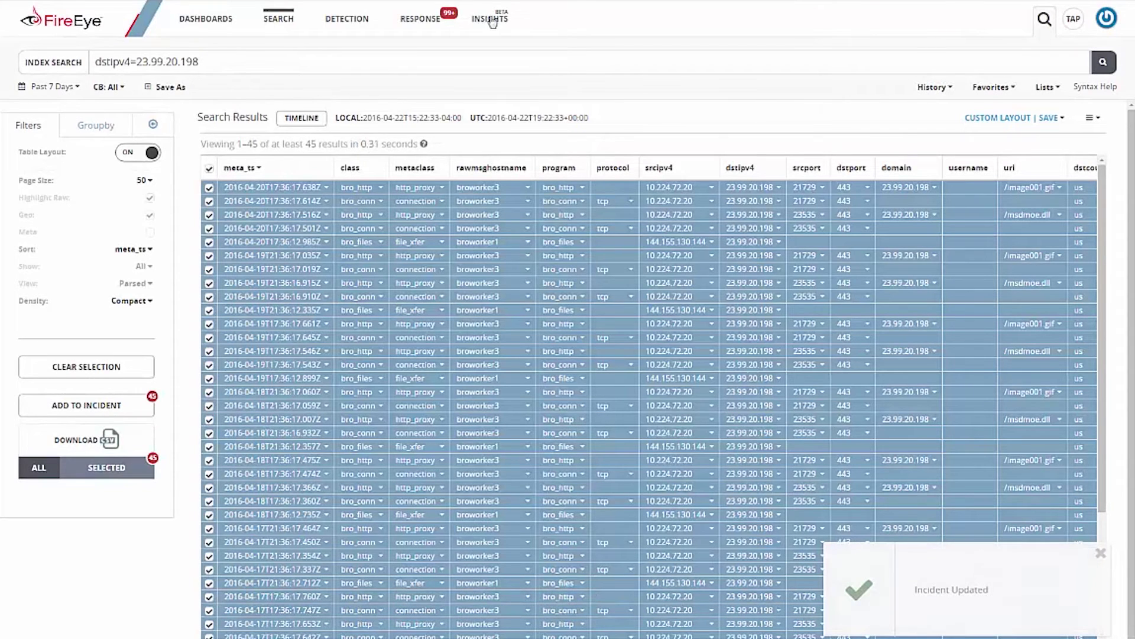
Step: Reopen incident 57, OP CLANDESTINE WOLF, from the Response > Incidents list
click(417, 55)
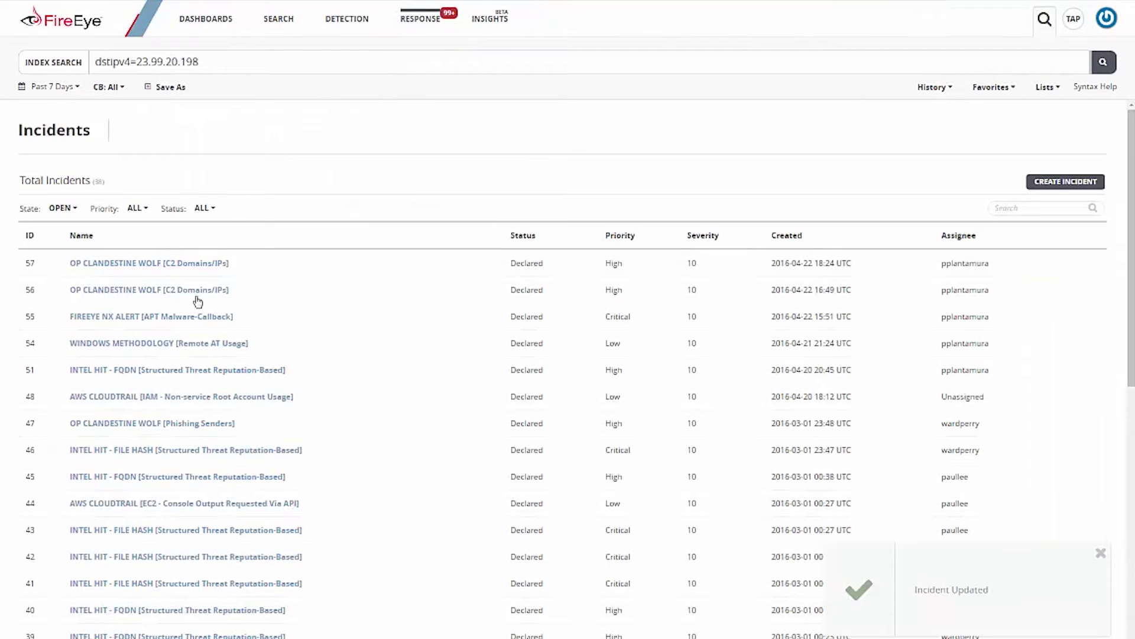
click(180, 267)
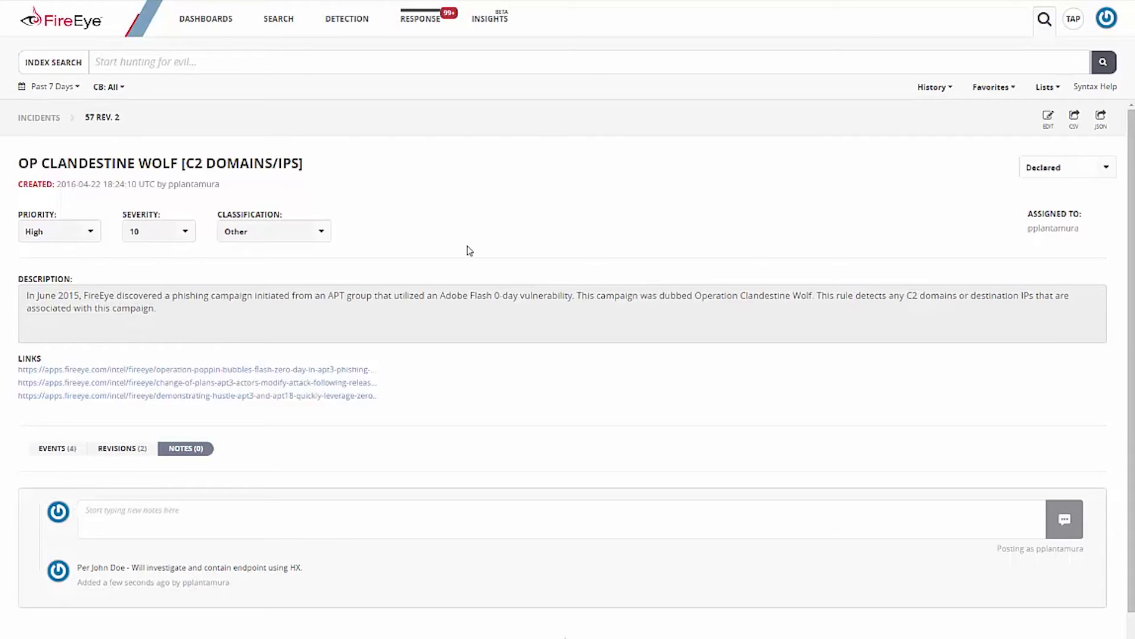
Step: Go to Detection > Custom Indicators and bring up the Add Indicator form
mouse_move(342, 22)
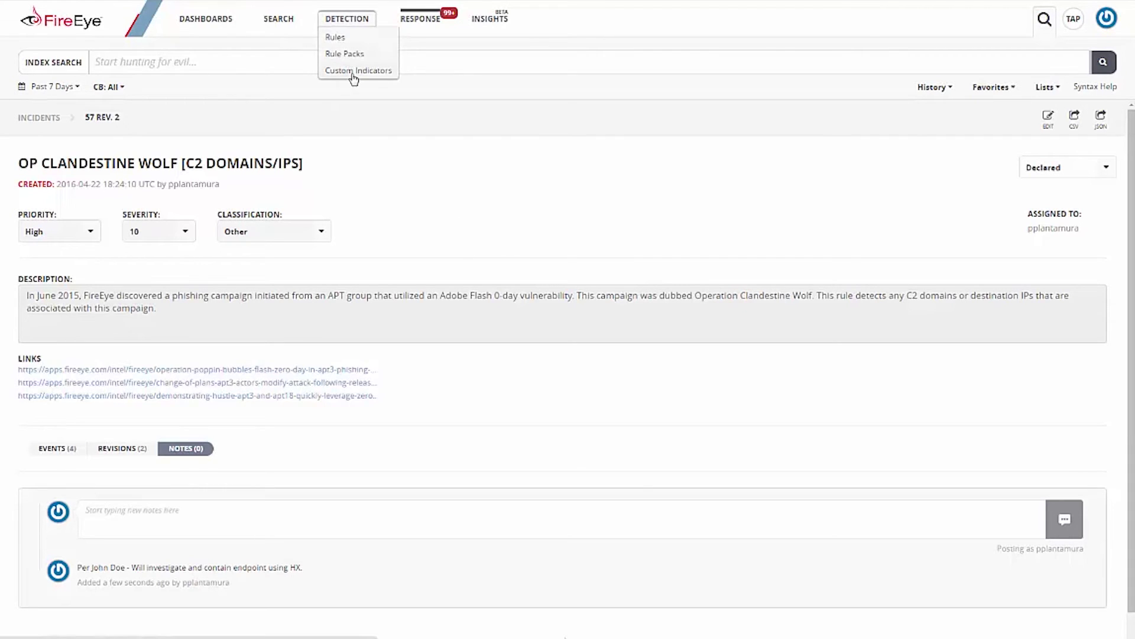
click(379, 78)
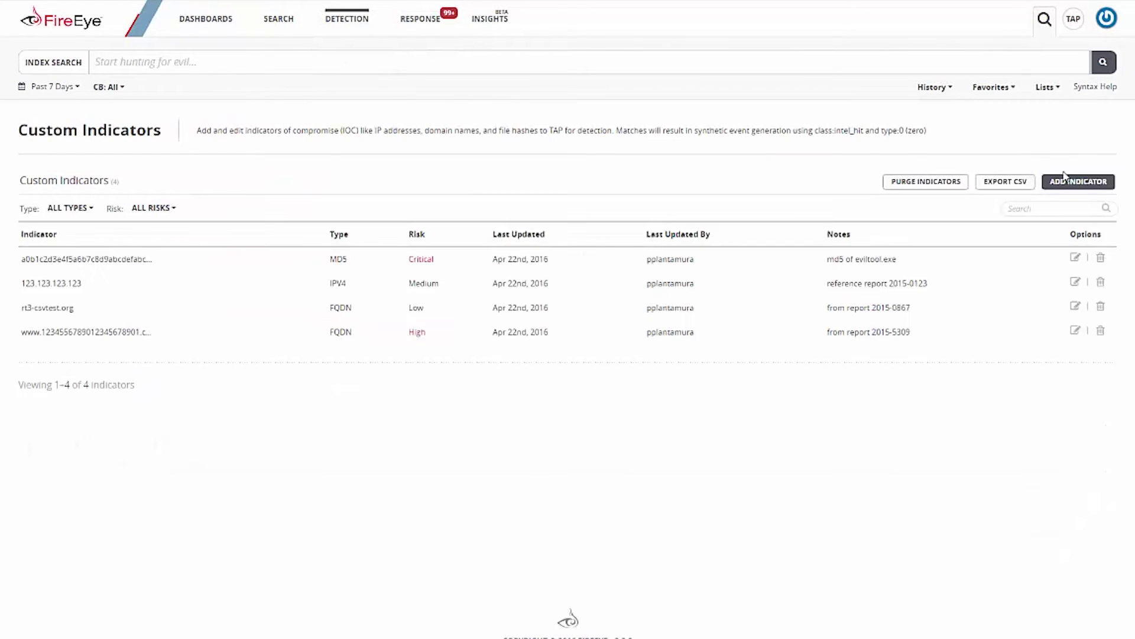
click(1079, 181)
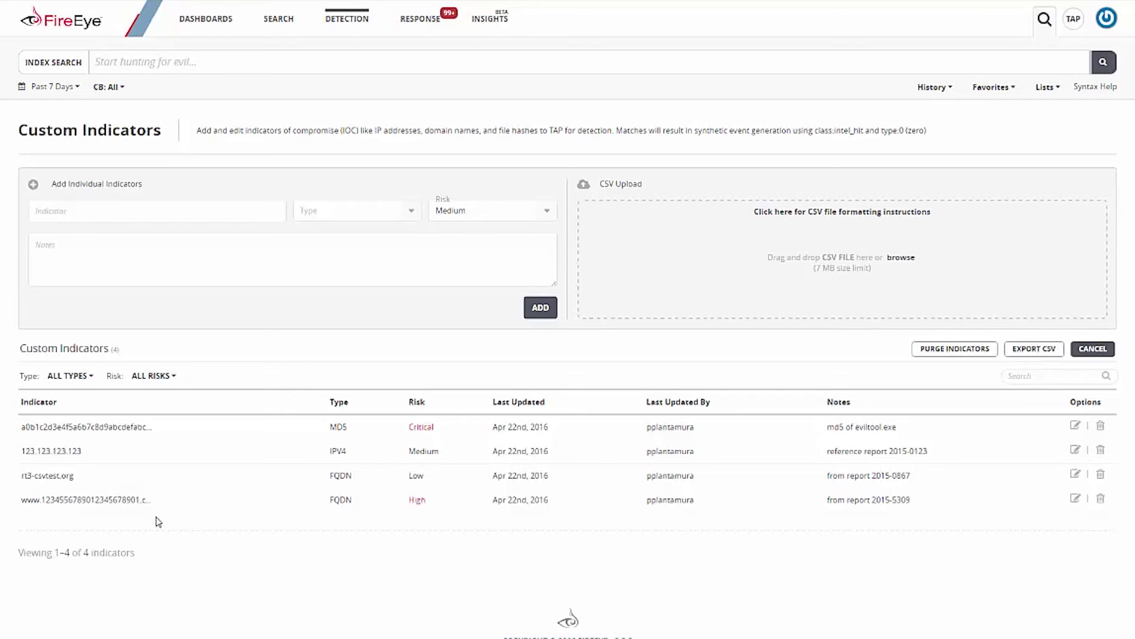
Step: Filter the FireEye rules to the Intel Match rule pack and open rule 1.1.184
click(346, 19)
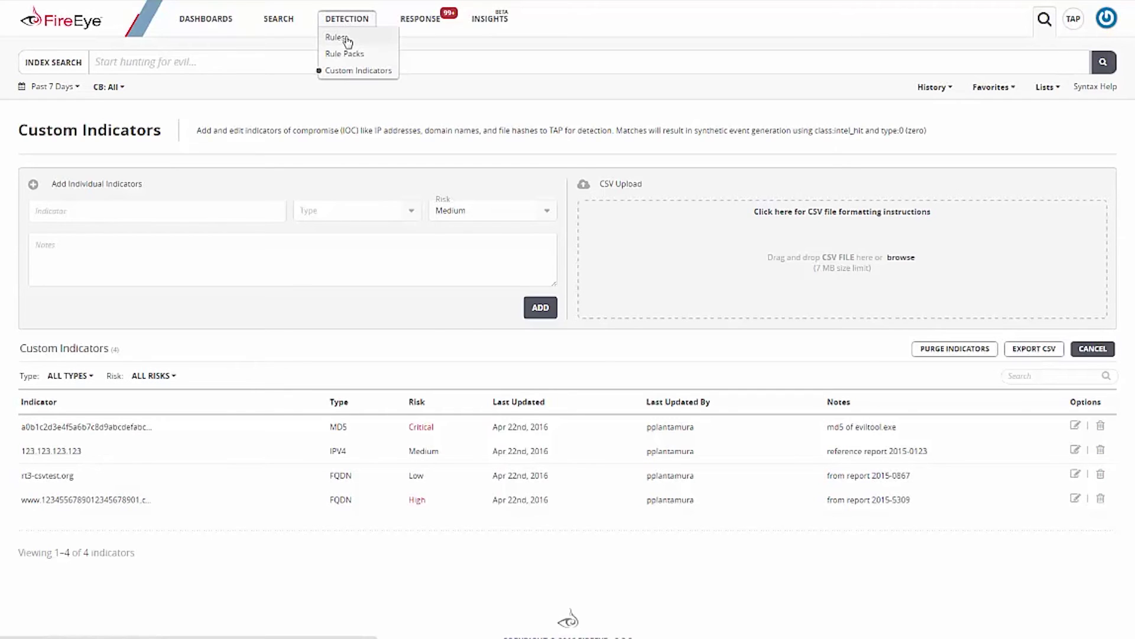
click(335, 38)
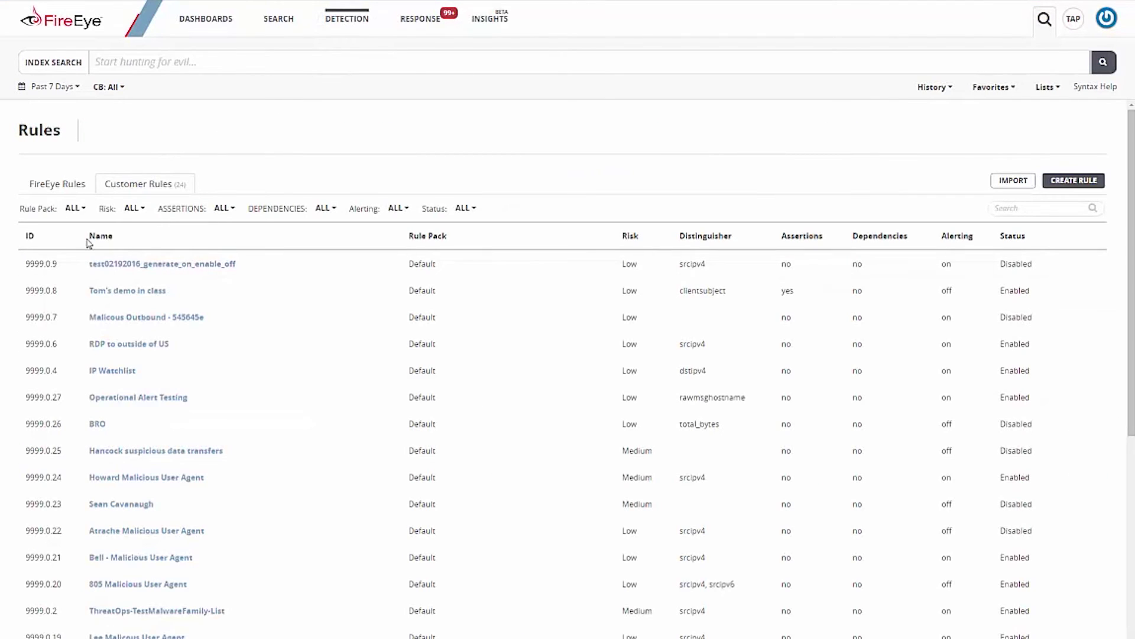
click(54, 188)
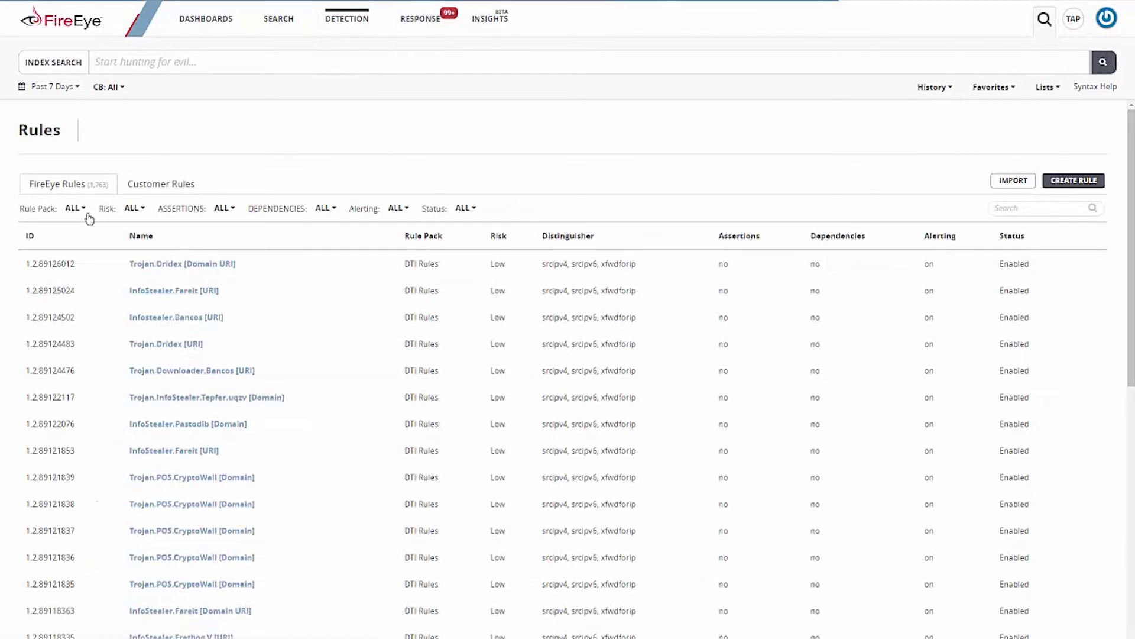
click(76, 209)
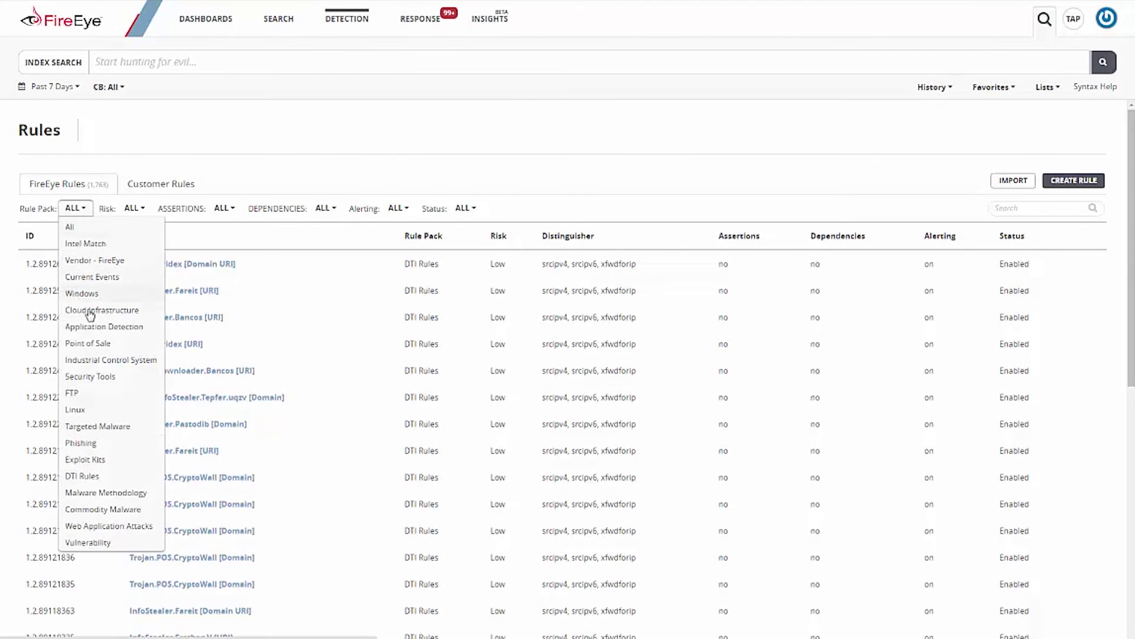
click(100, 243)
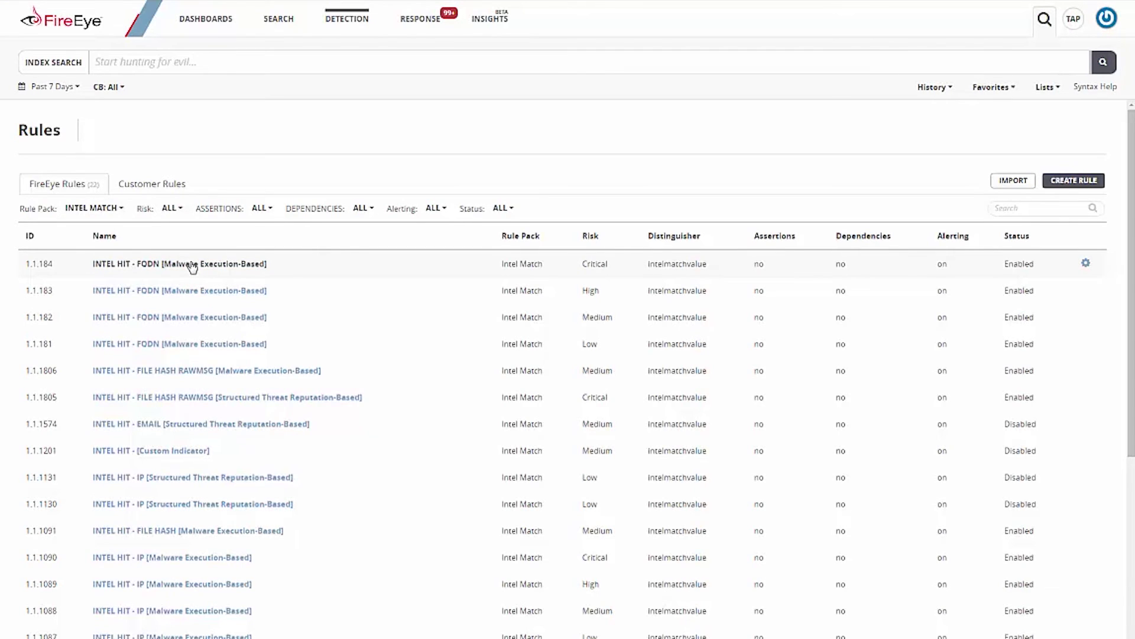
click(192, 267)
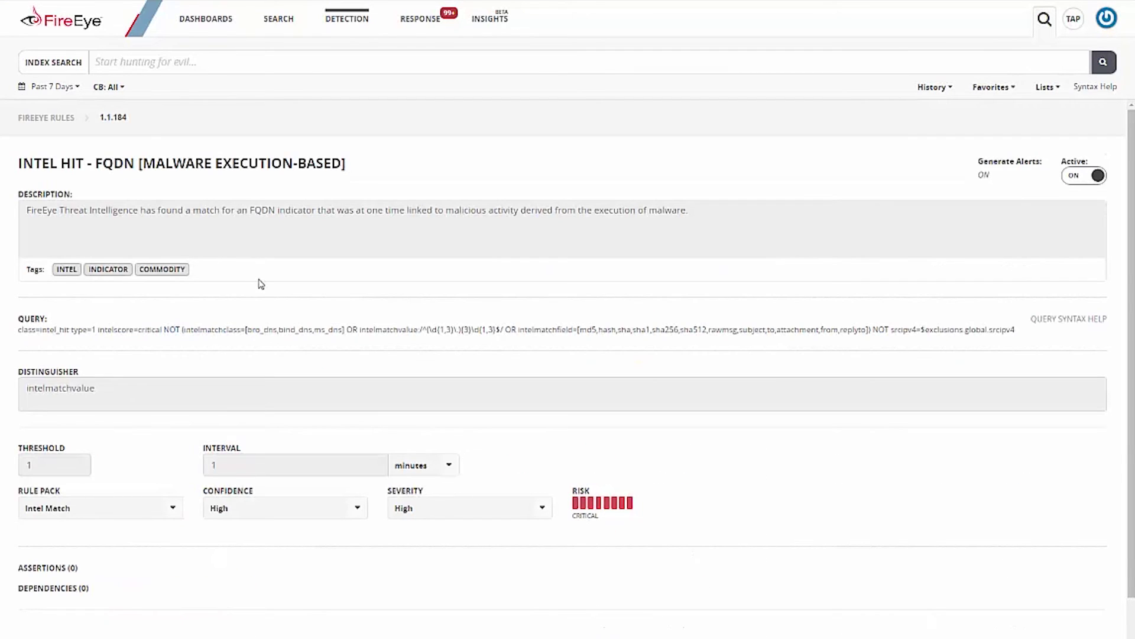
Step: Return to the FireEye rules and filter them to the Windows rule pack
click(55, 117)
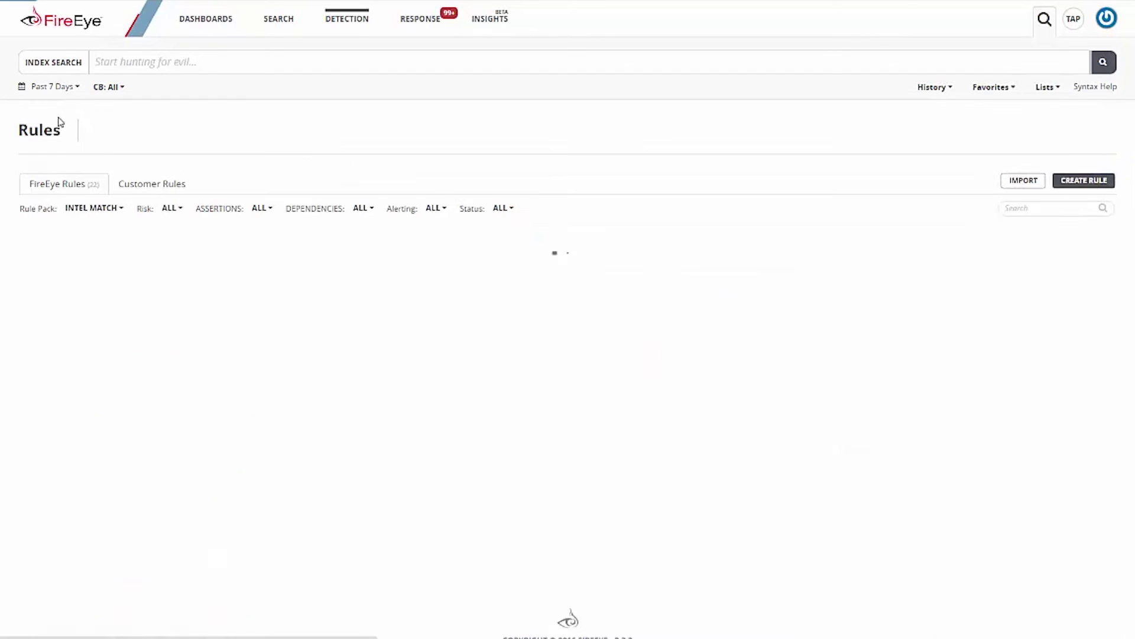
click(97, 212)
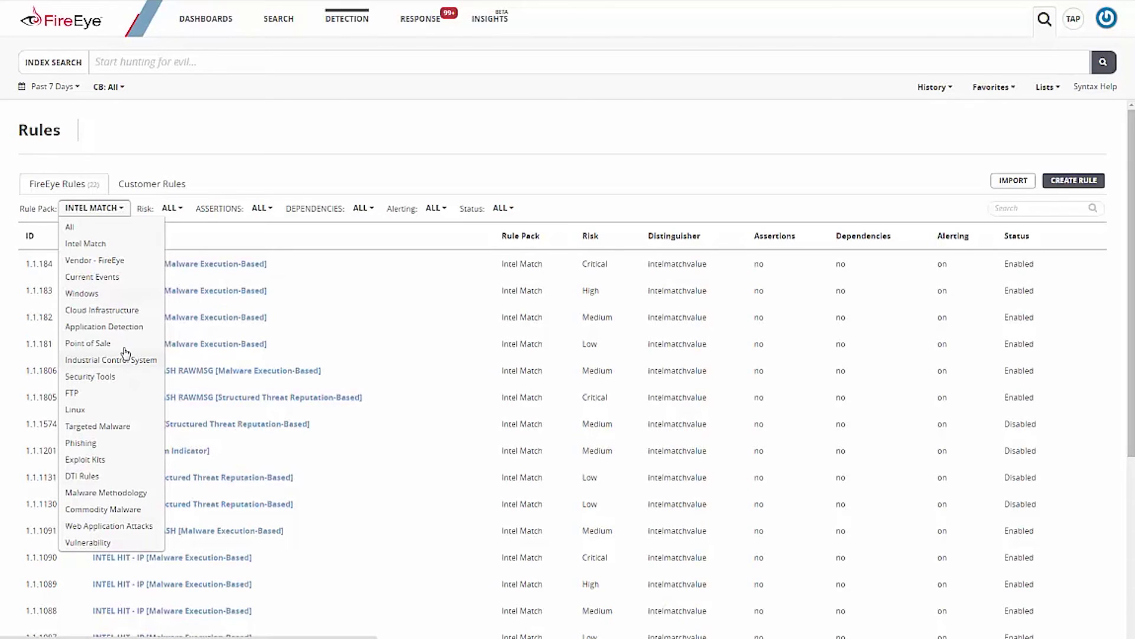
click(105, 294)
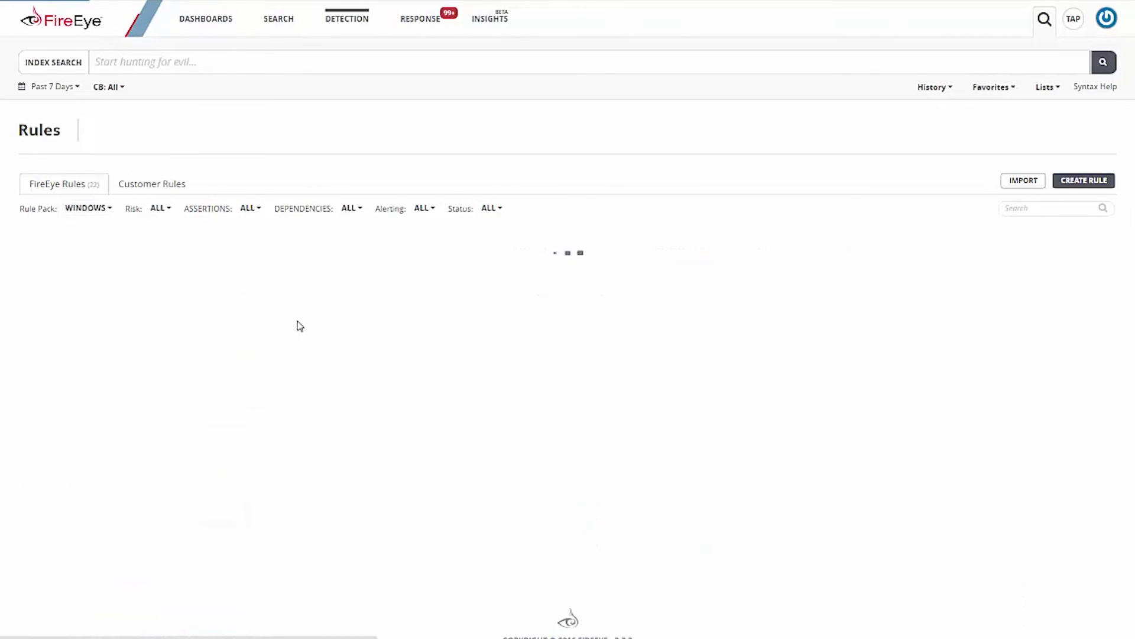
scroll(230, 401, down, 1)
scroll(230, 402, down, 7)
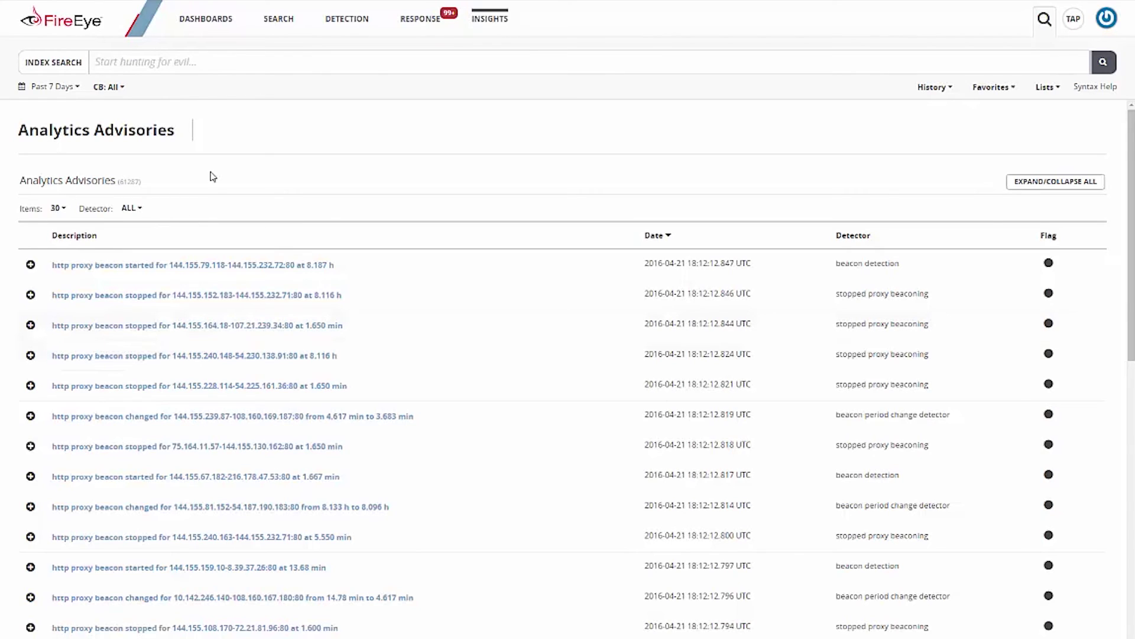
Step: Search class:analytics grouped by application, then narrow it to dns fast-flux detector without the groupby
click(255, 57)
text(class:analytics | groupby application)
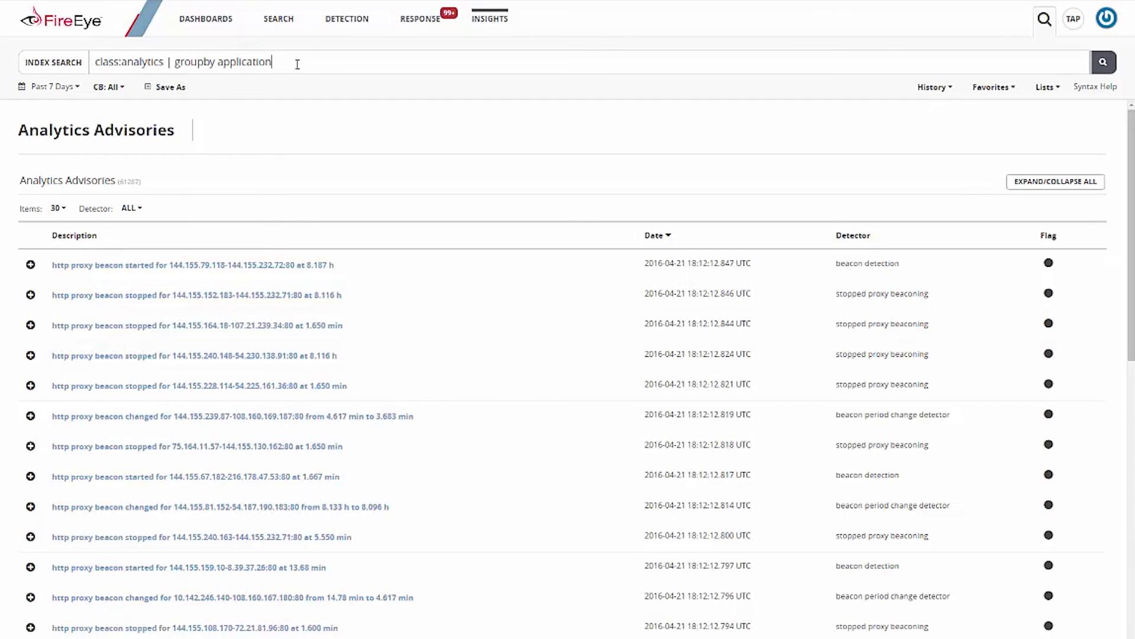
key(Return)
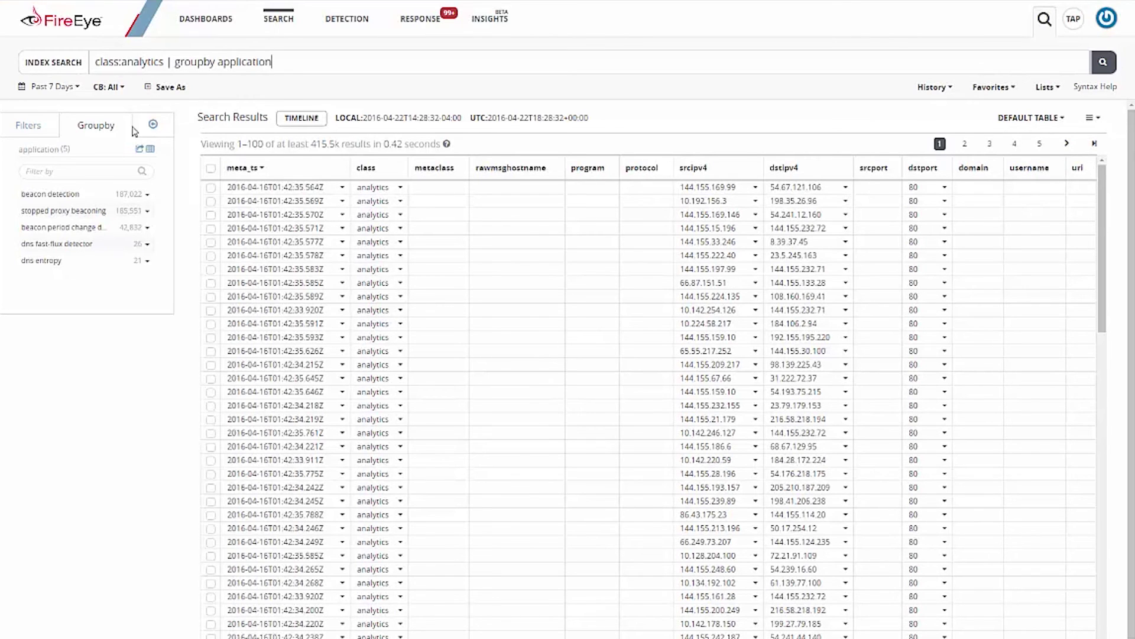
click(145, 246)
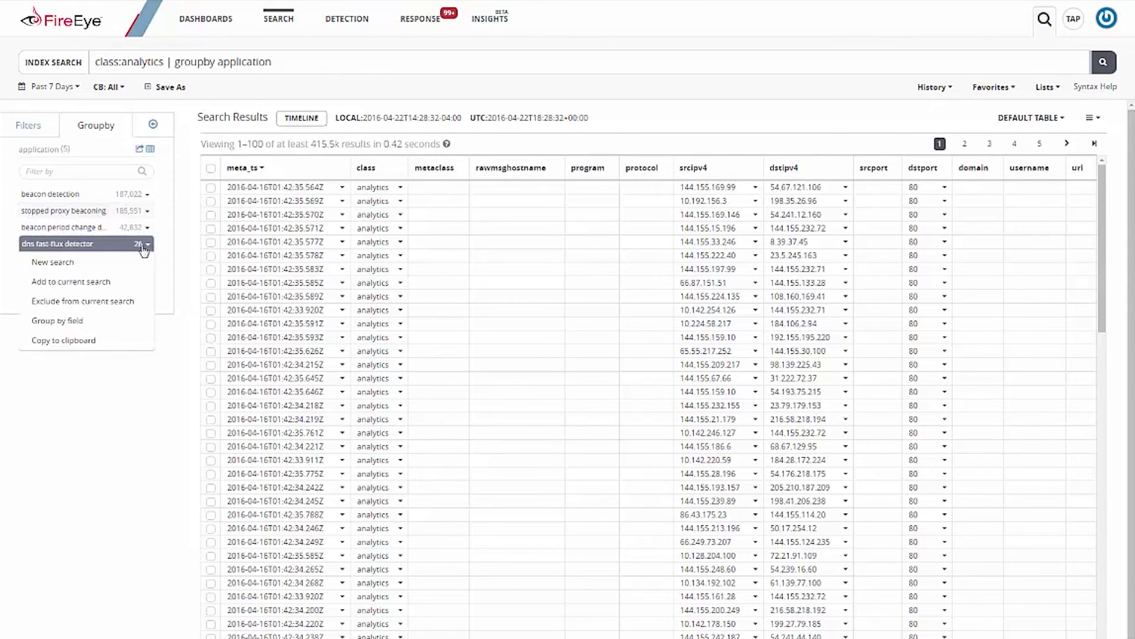
click(108, 286)
drag(342, 64, 465, 64)
key(BackSpace)
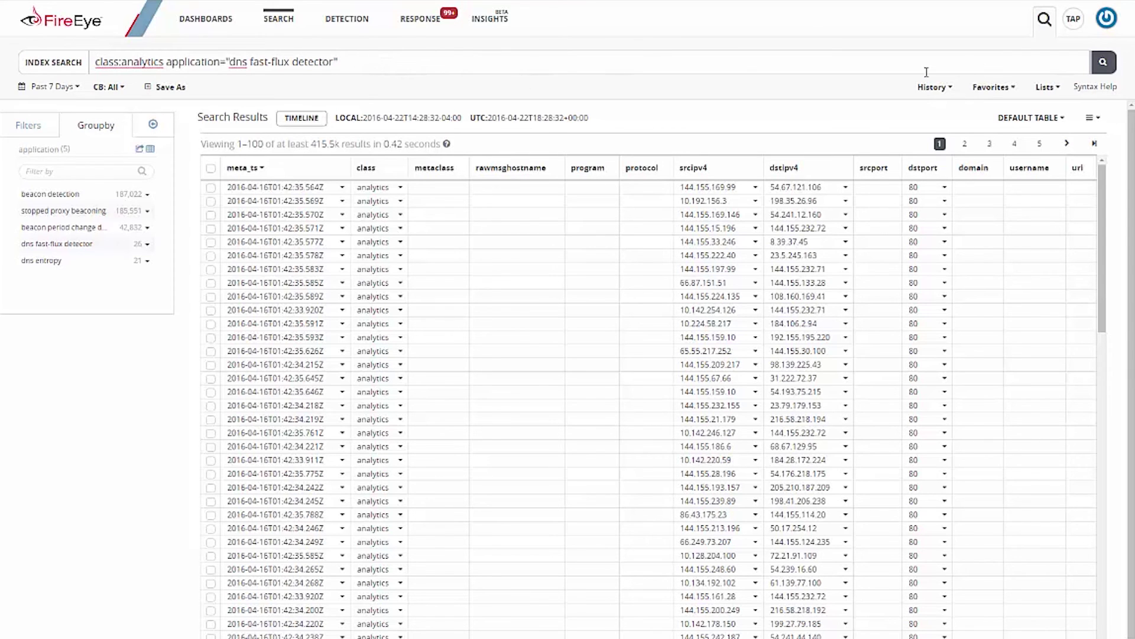
click(1103, 64)
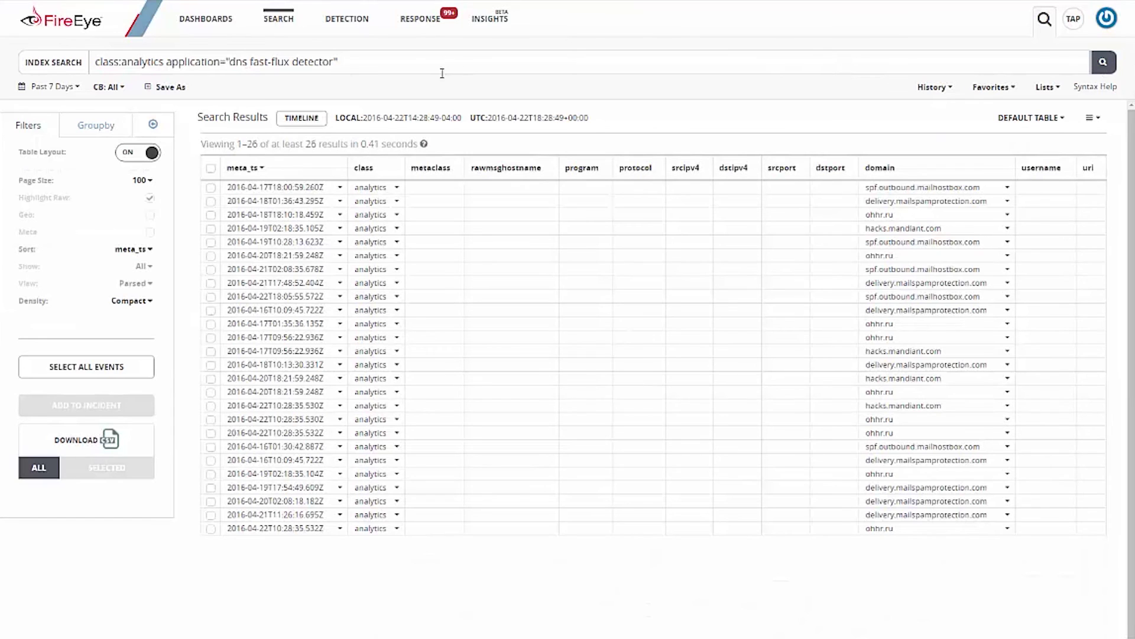
Step: Start saving the search as a rule, look over the query, then cancel the rule form
click(152, 89)
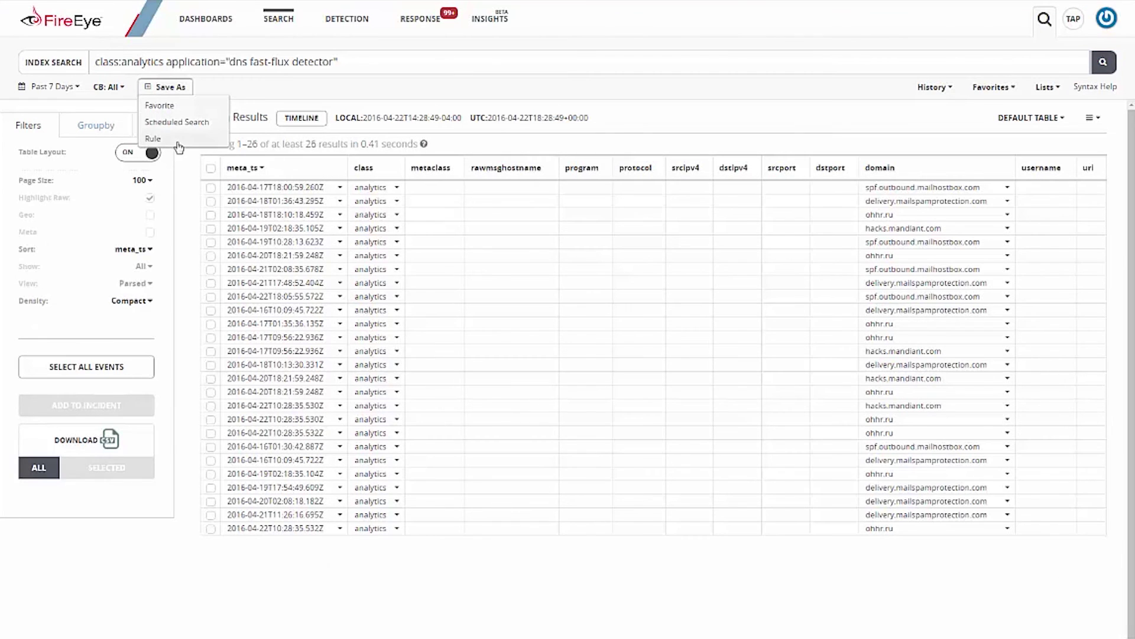
click(177, 141)
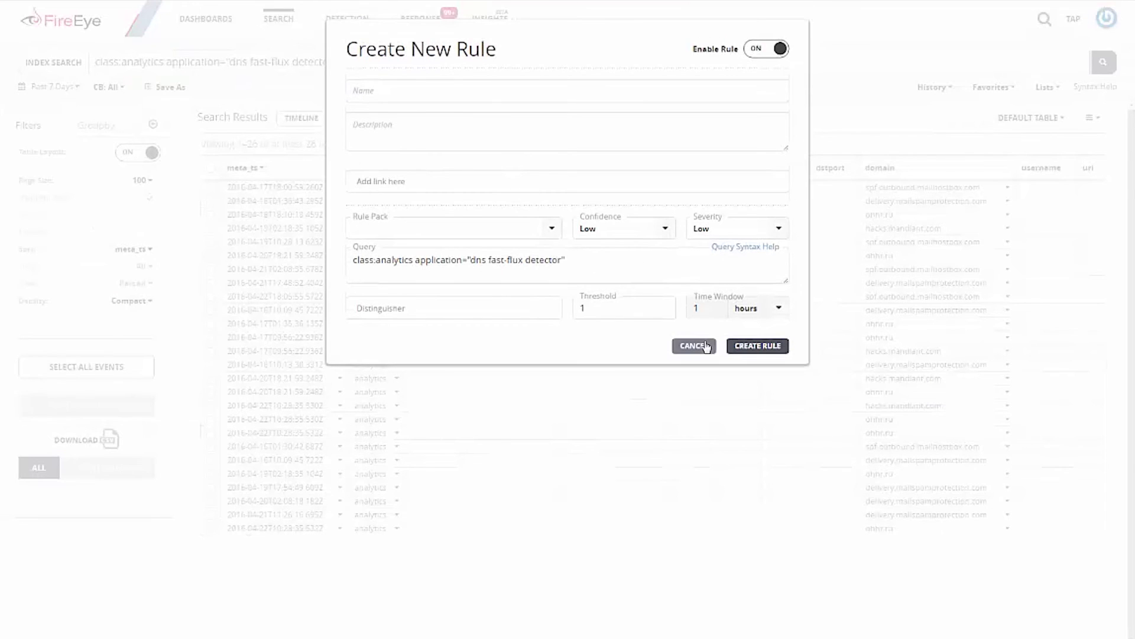
drag(593, 263, 308, 260)
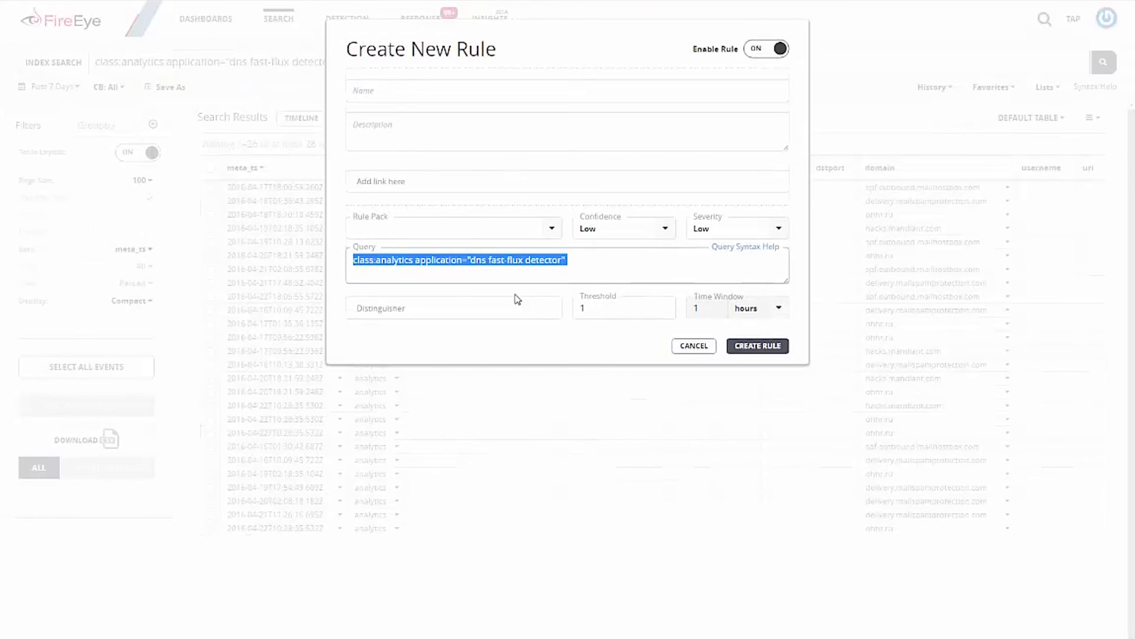
click(689, 345)
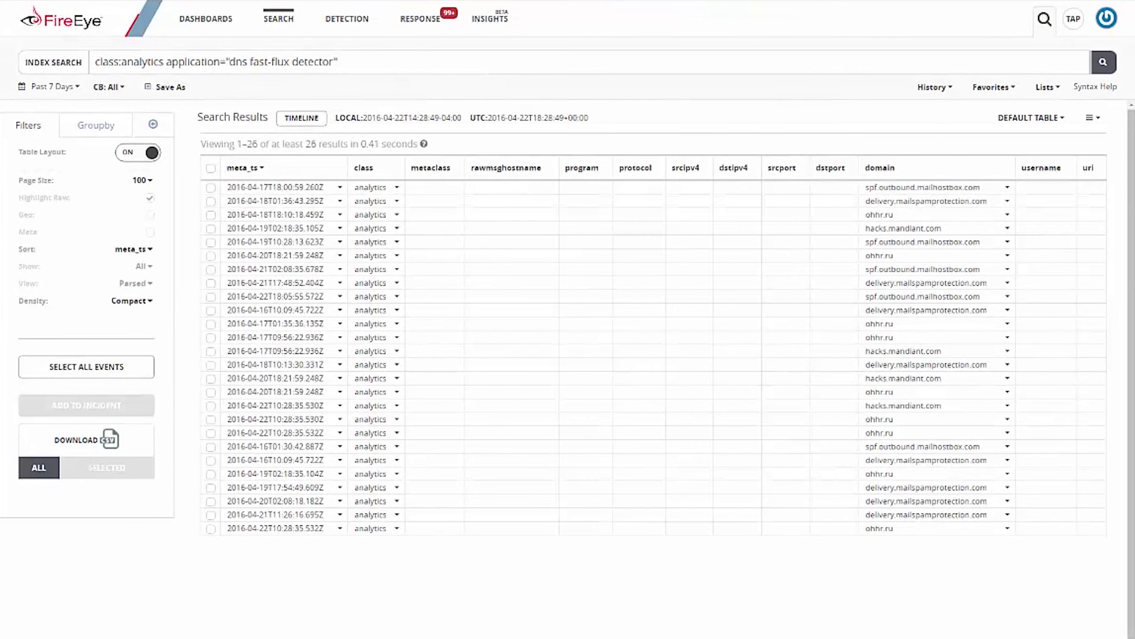
Step: Open the Insights > Advisories list and expand the first advisory's details
click(503, 19)
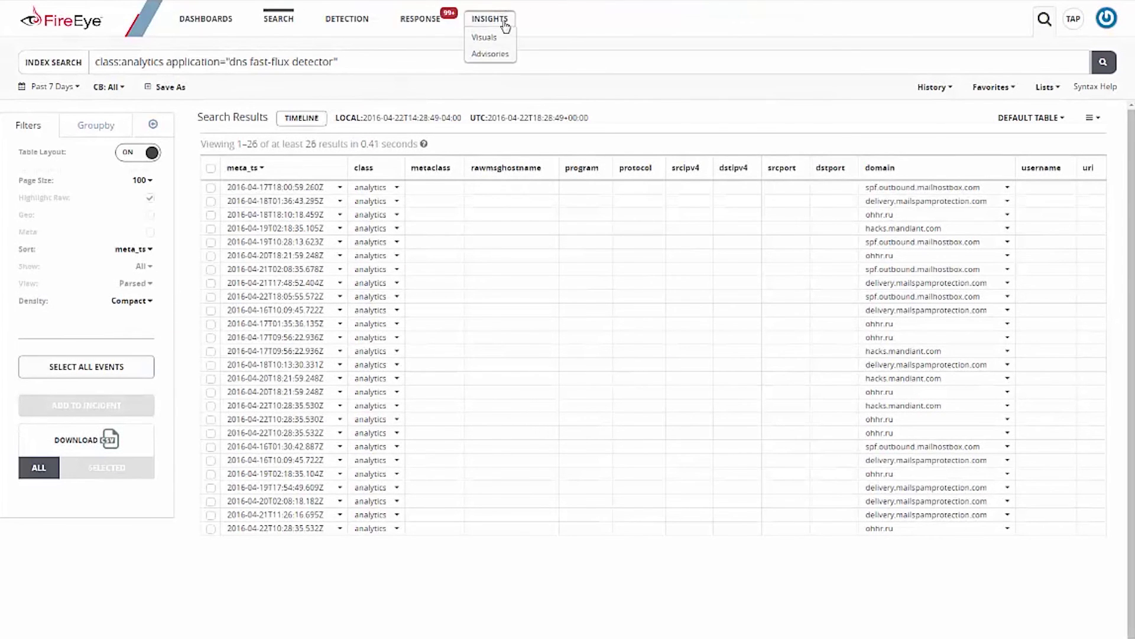
click(495, 54)
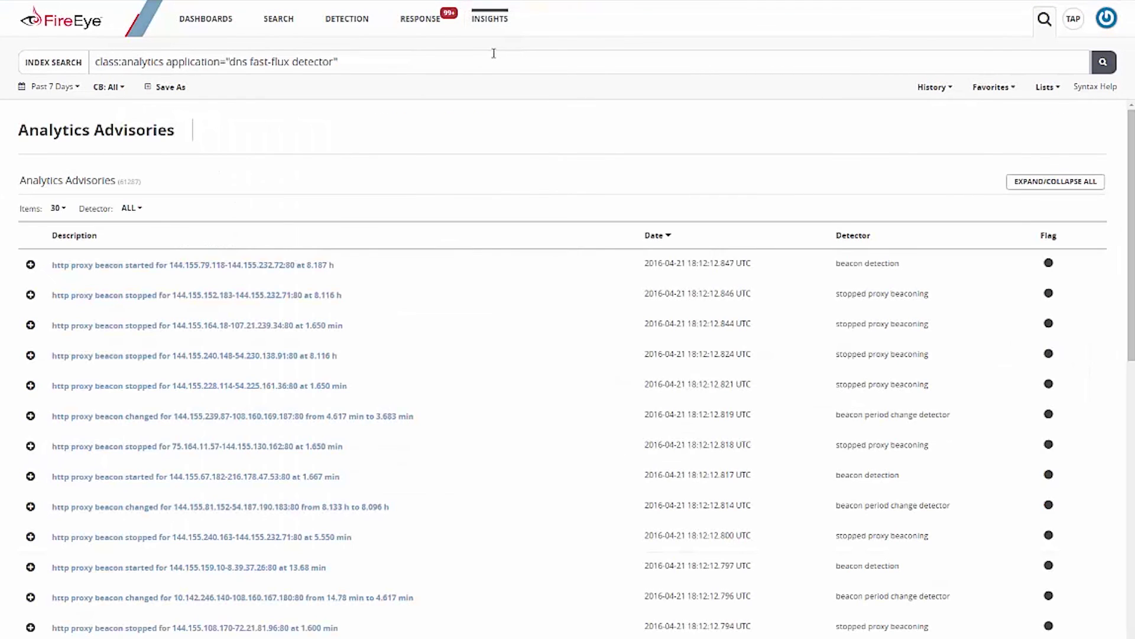
click(31, 265)
scroll(145, 332, down, 3)
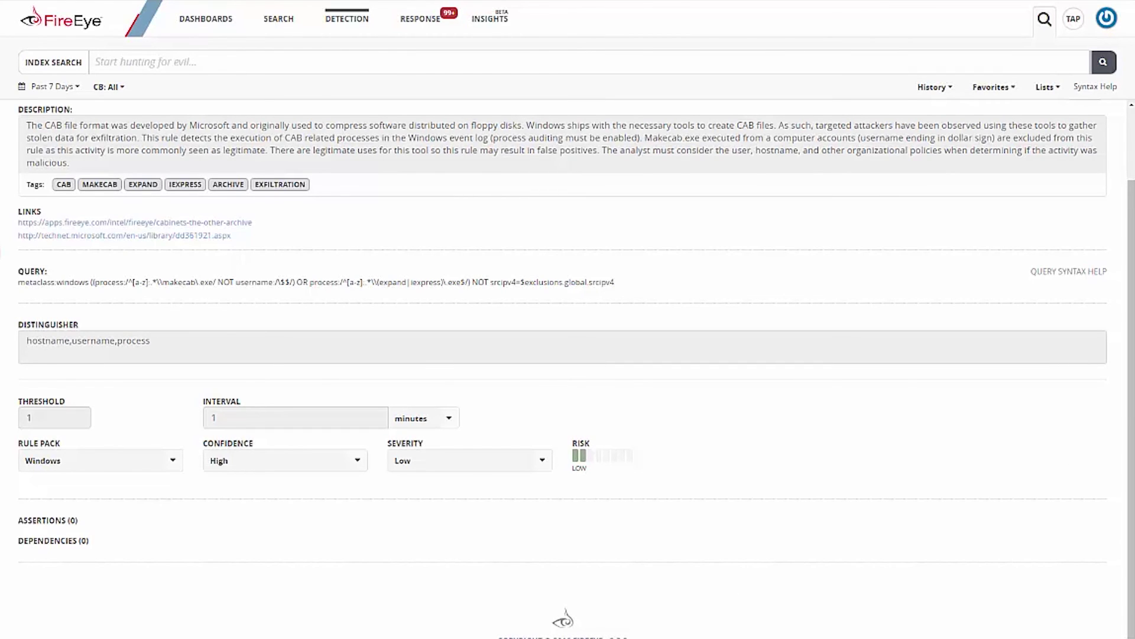
Step: Open the Downloads dashboard from the Custom dashboards list
click(206, 18)
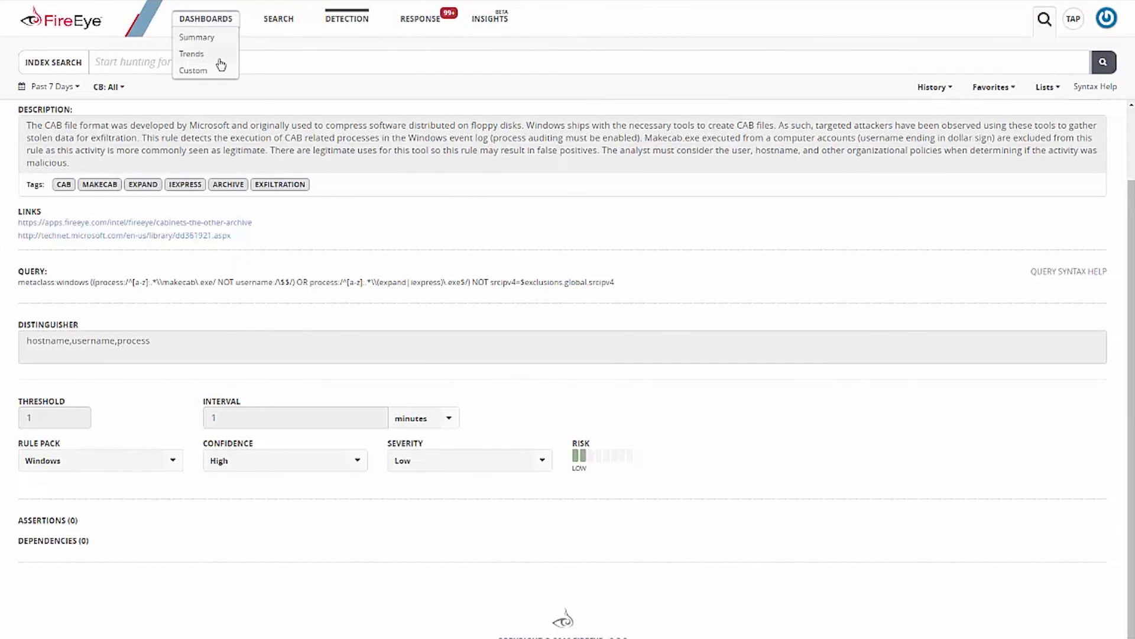
click(216, 71)
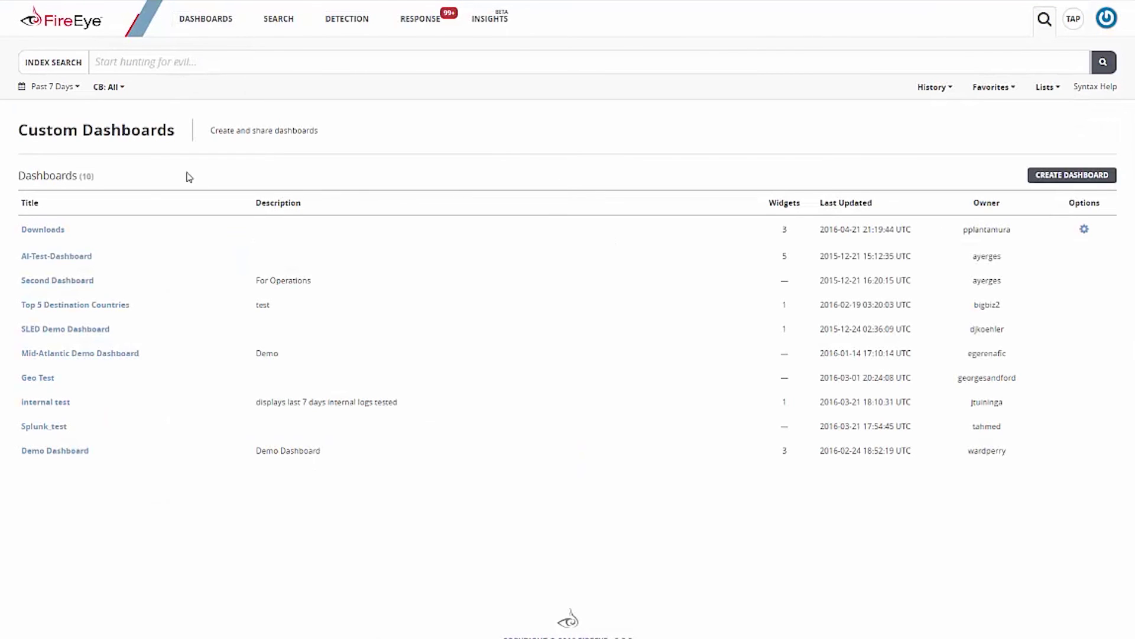
click(38, 230)
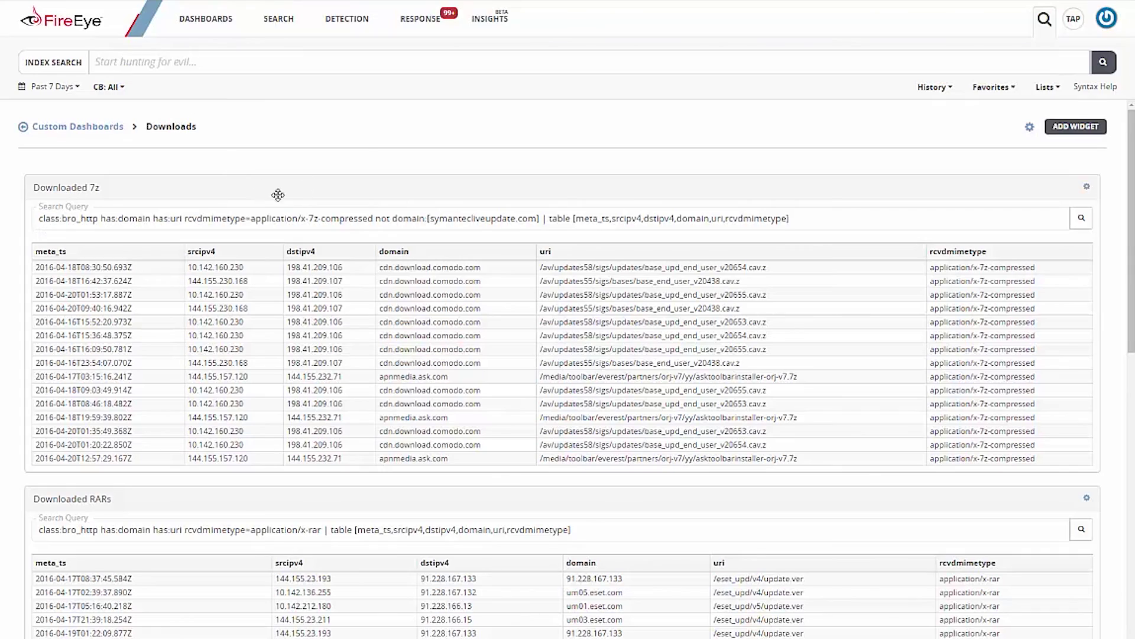
Step: Scroll through the 7z, RAR and EXE download tables and highlight the last /7za.exe entry from 115.230.125.149
scroll(368, 161, down, 1)
scroll(368, 162, down, 3)
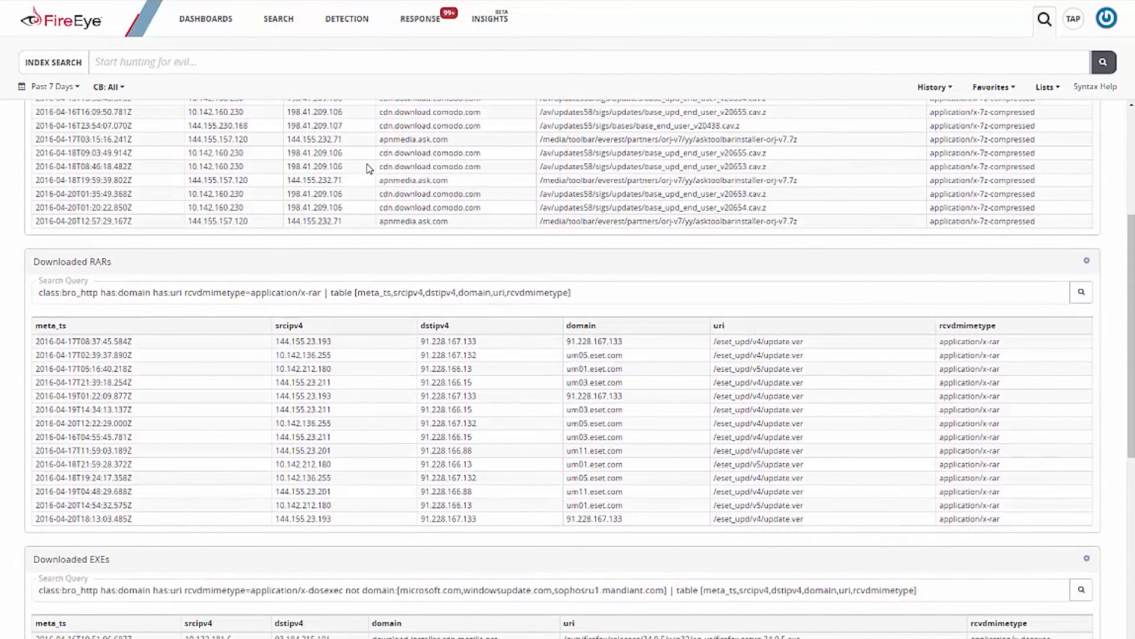
scroll(449, 284, down, 1)
scroll(449, 283, down, 5)
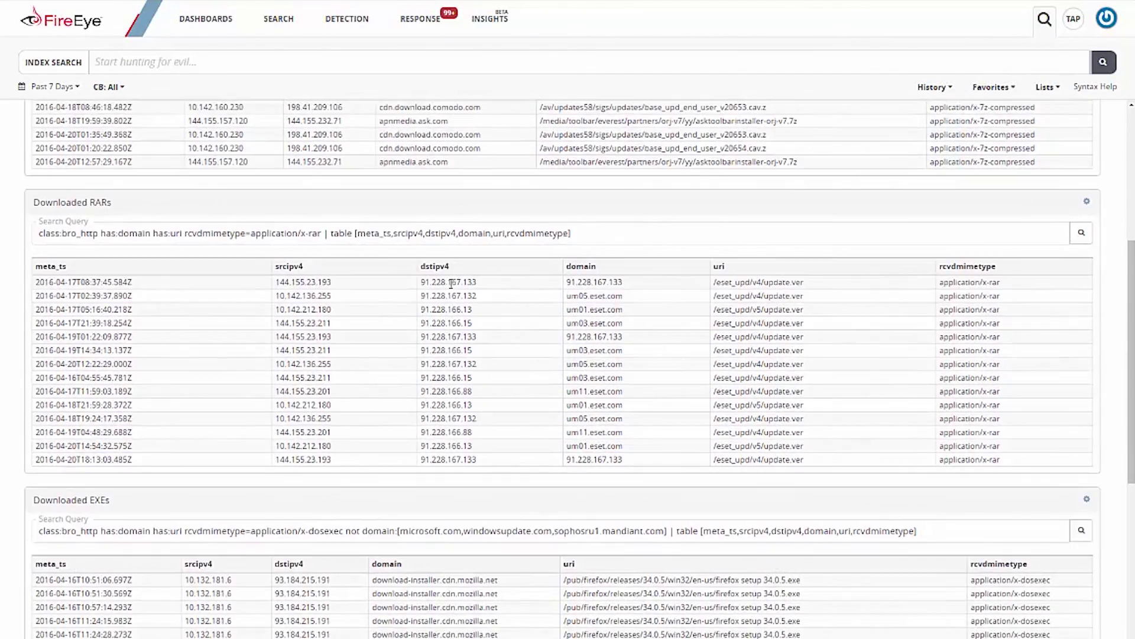
scroll(449, 288, down, 3)
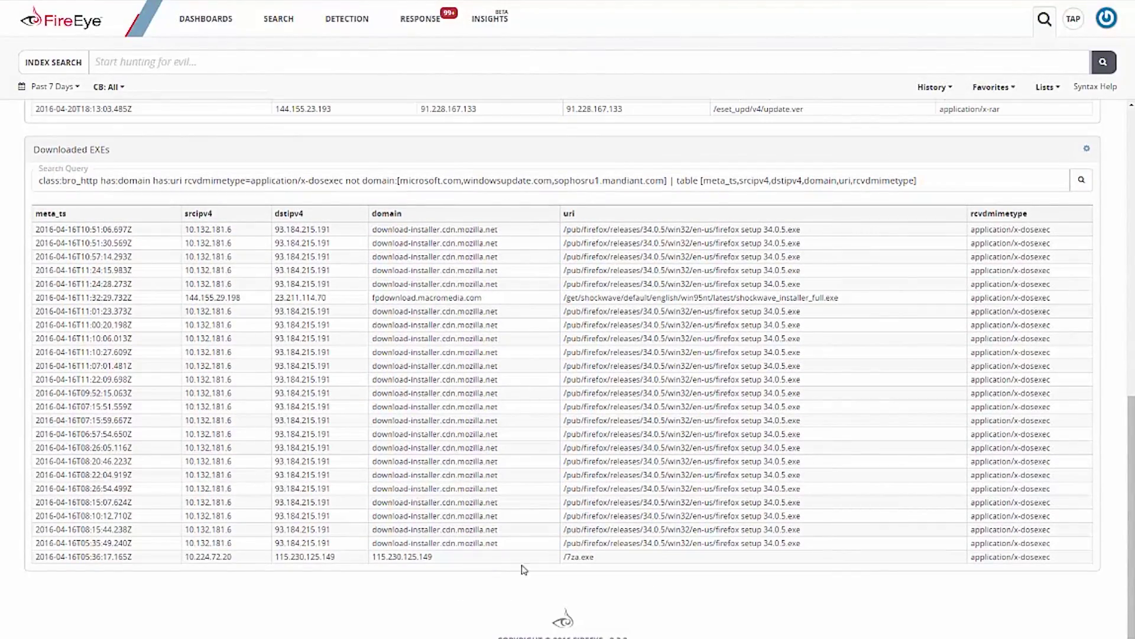
drag(594, 556, 296, 556)
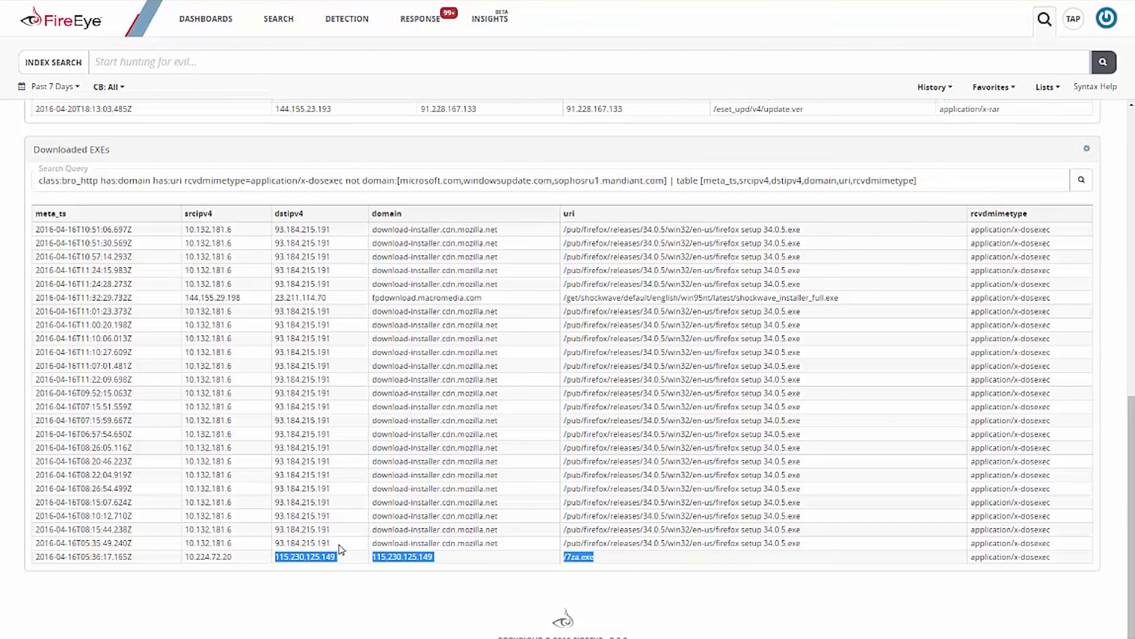